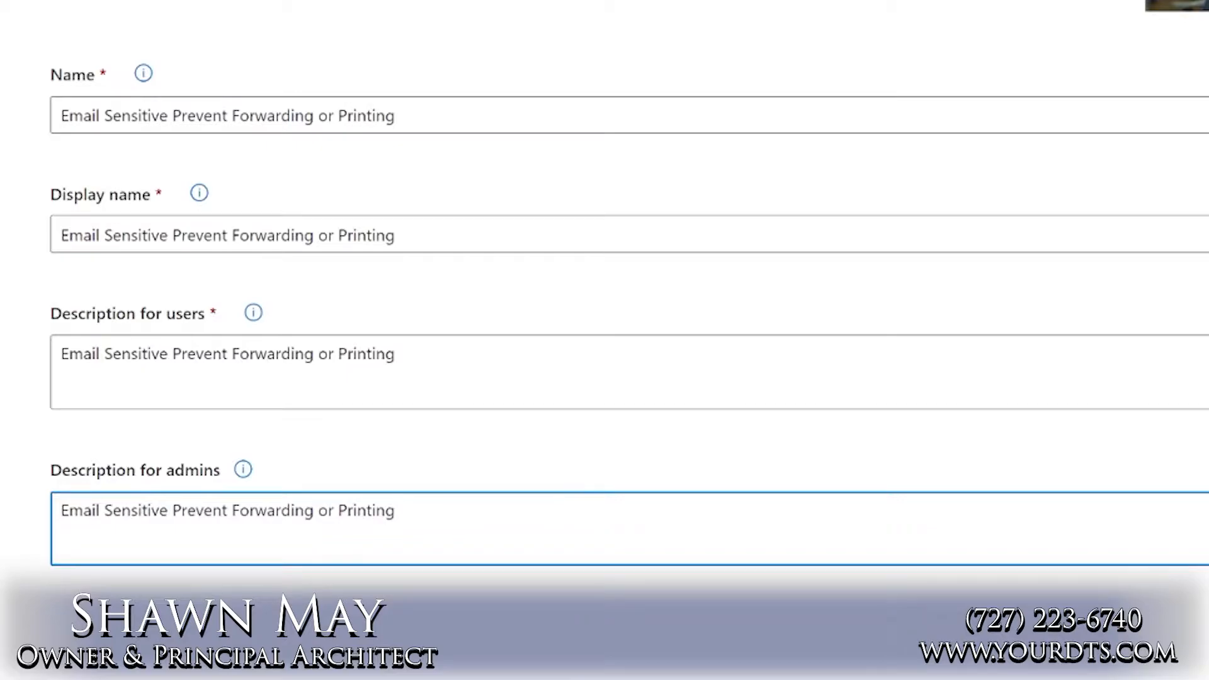
# Accept the new label's name and descriptions, and limit its scope to files and emails by excluding groups and sites
pyautogui.click(542, 643)
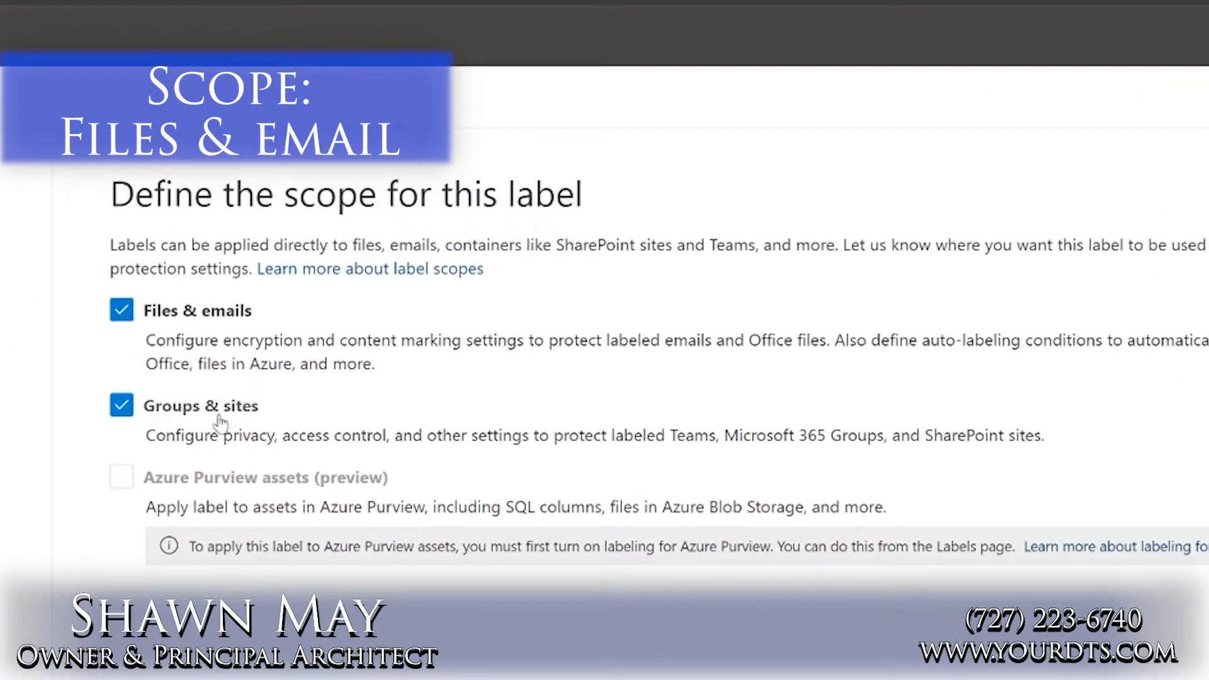
pyautogui.click(126, 413)
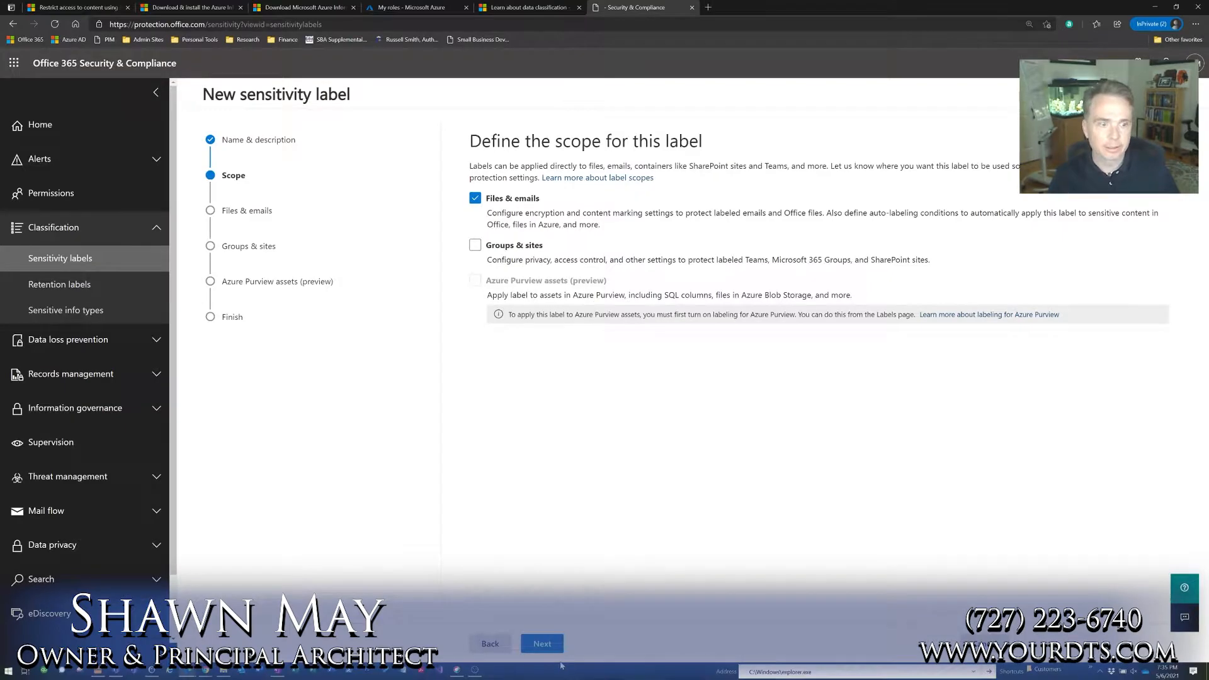
pyautogui.click(554, 645)
# Turn on encryption for files and emails, and let users assign permissions when they apply the label
pyautogui.click(475, 205)
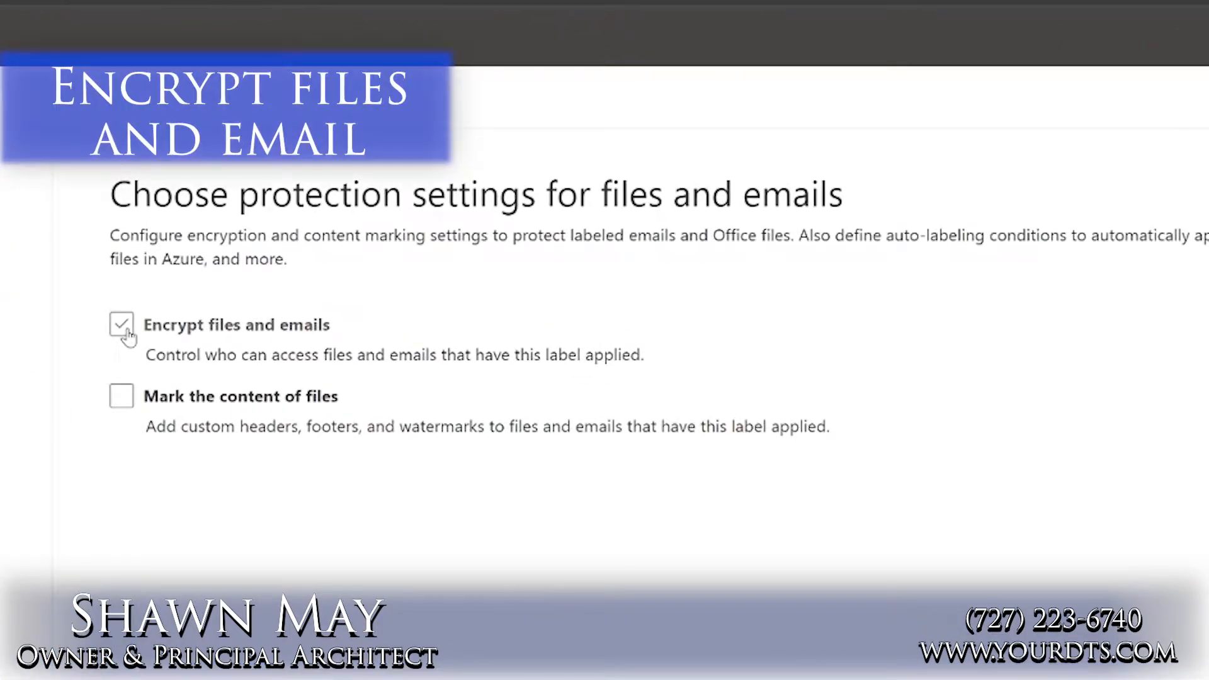
pyautogui.click(126, 332)
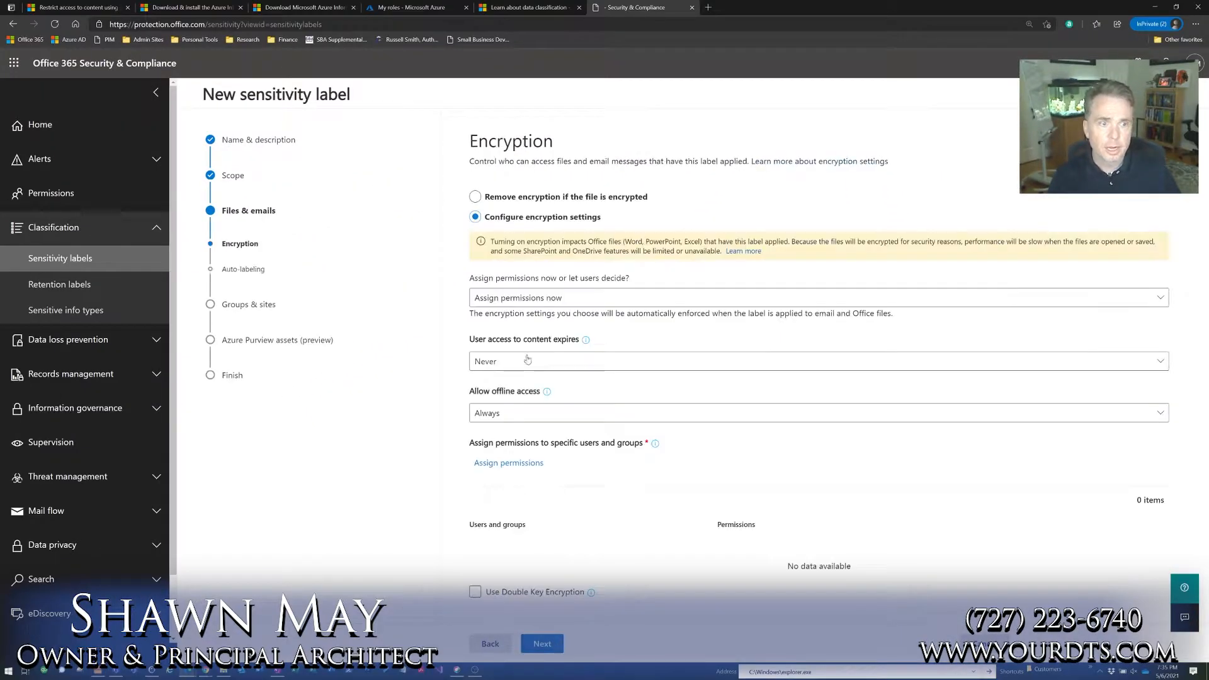
pyautogui.click(525, 307)
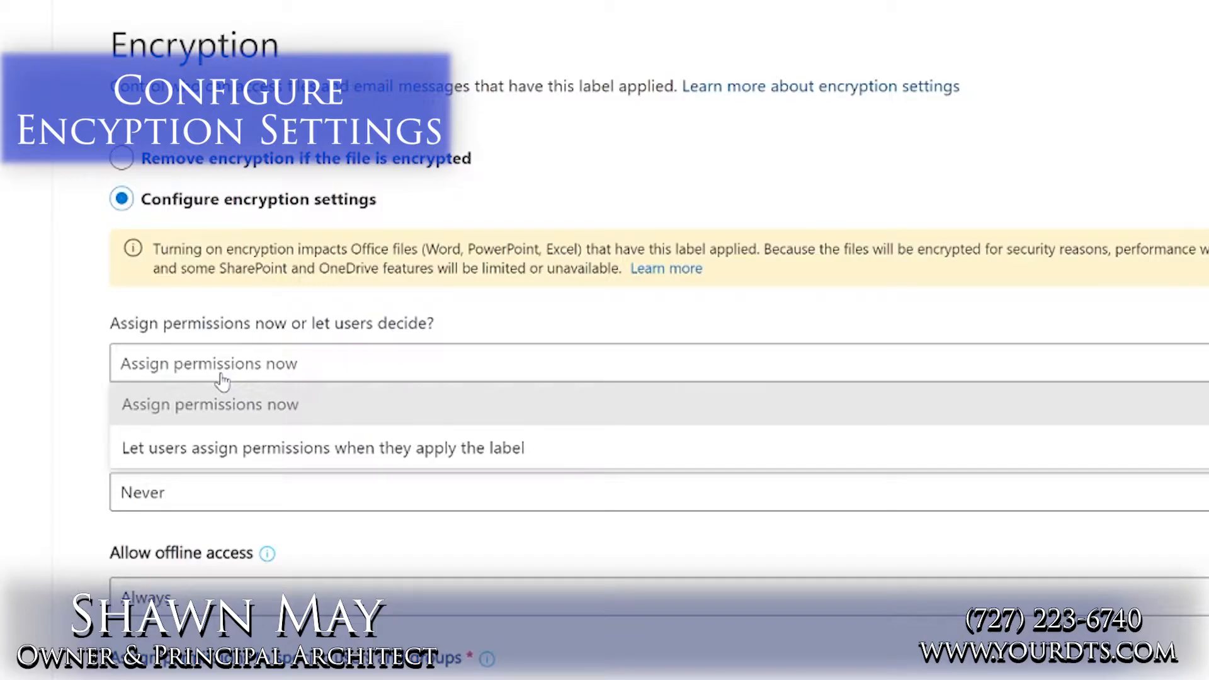
pyautogui.click(217, 448)
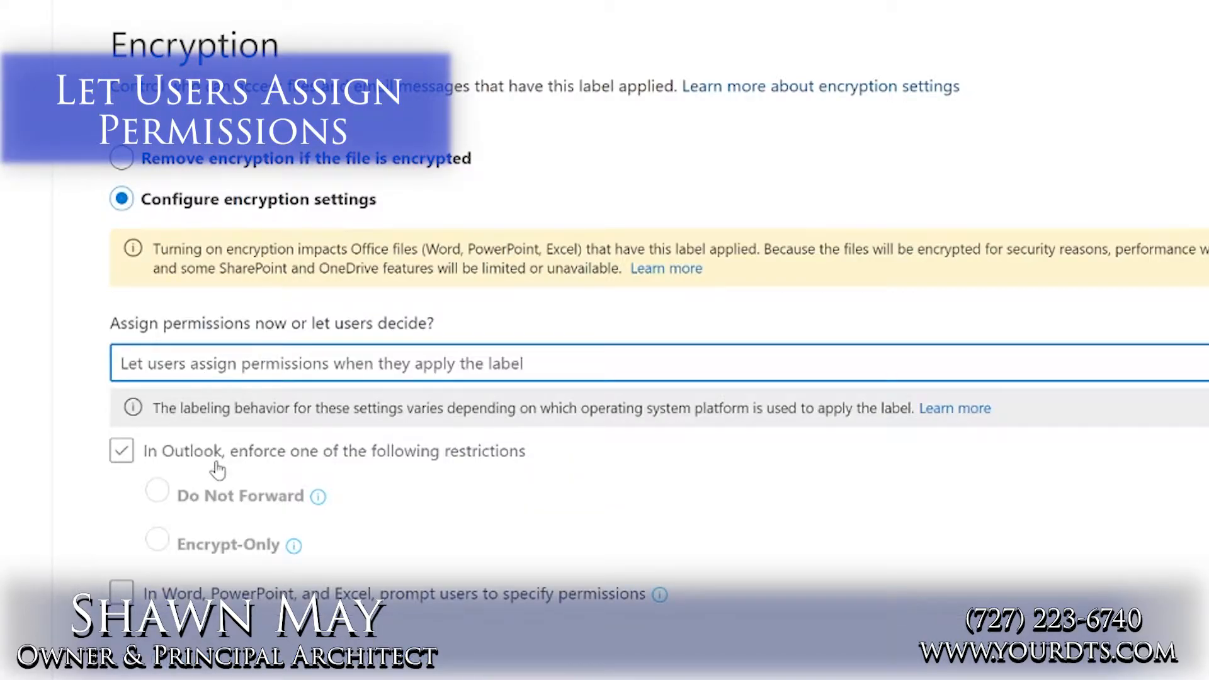
# Enforce the Do Not Forward restriction in Outlook and accept the encryption settings
pyautogui.click(216, 462)
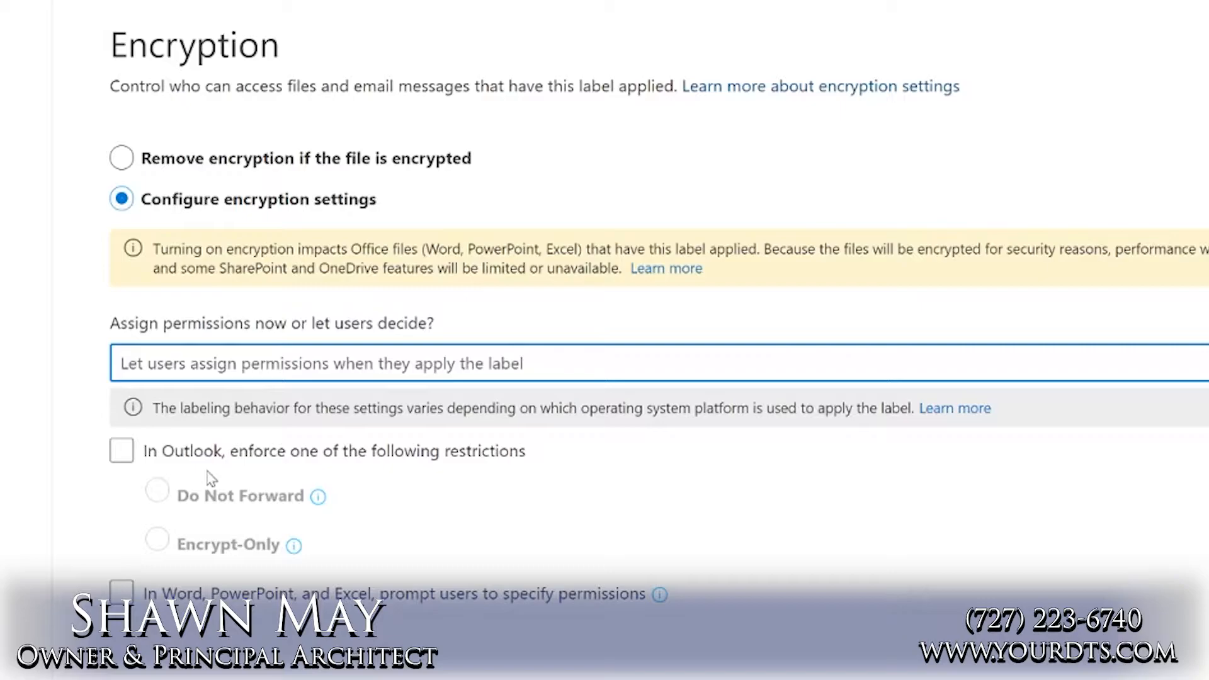
pyautogui.click(121, 451)
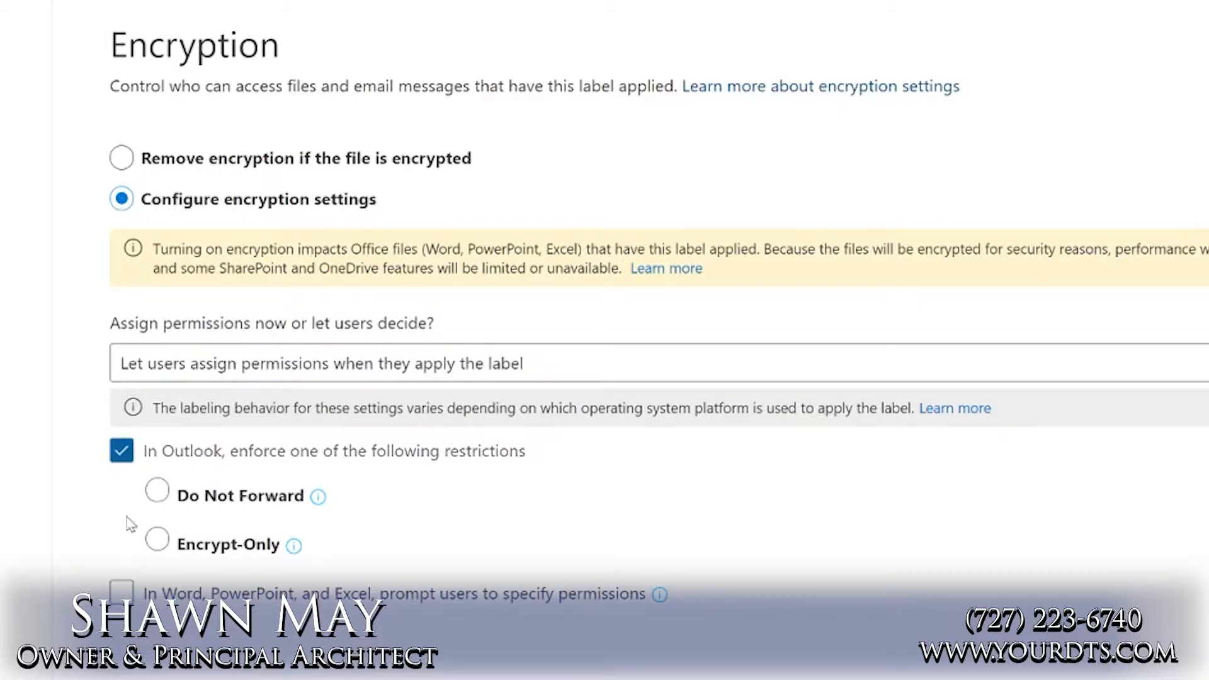
pyautogui.click(157, 492)
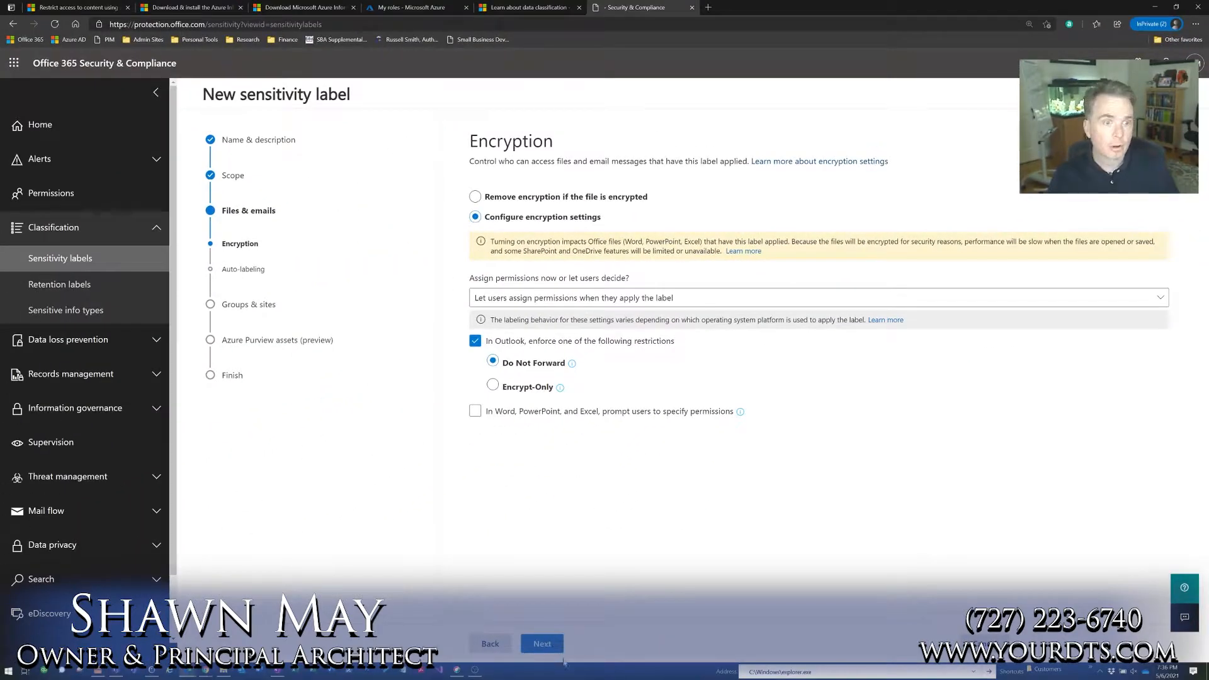
pyautogui.click(543, 644)
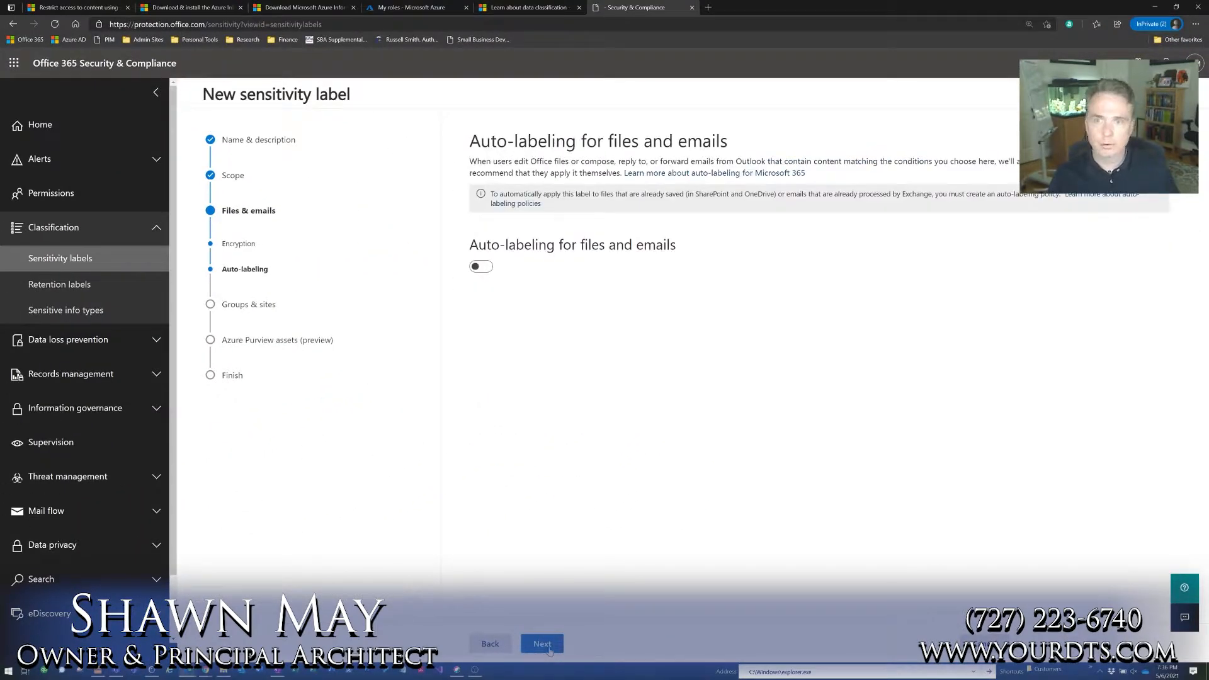
# Proceed to the settings review, leaving auto-labeling, groups and sites, and Azure Purview database column labeling off
pyautogui.click(543, 645)
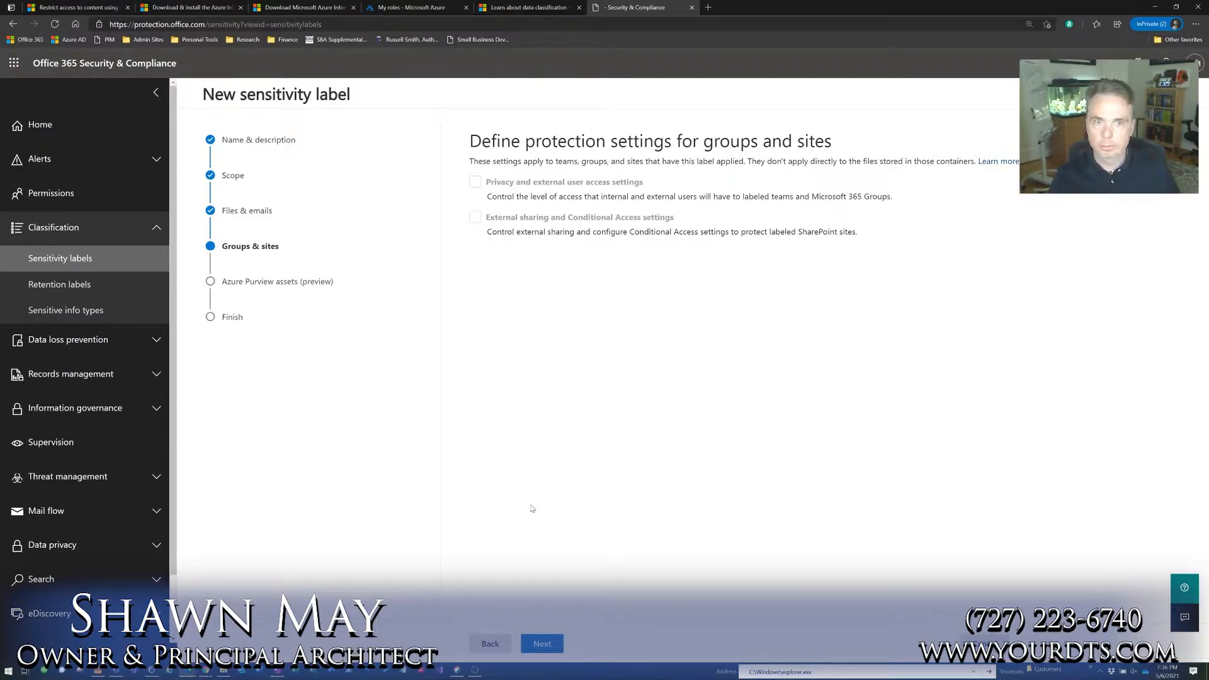
pyautogui.click(538, 644)
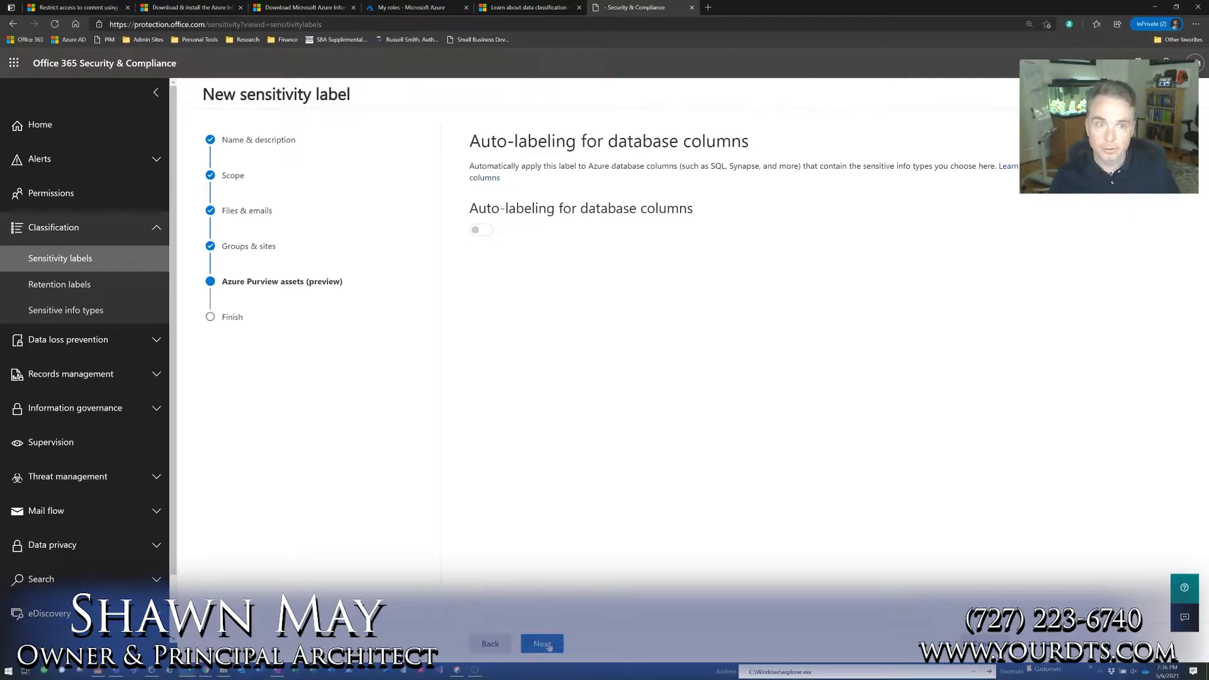
pyautogui.click(548, 644)
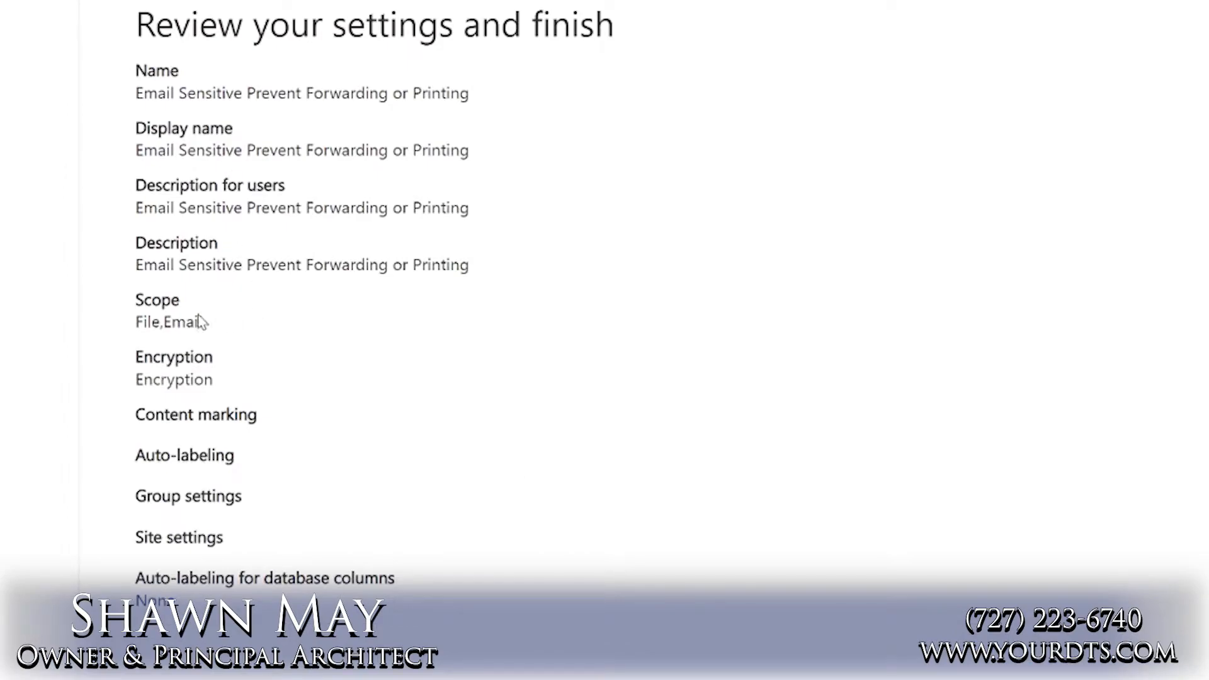
# Review the label's scope and encryption, create the label, and close the wizard
pyautogui.moveTo(220, 332); pyautogui.dragTo(134, 334)
pyautogui.moveTo(217, 396); pyautogui.dragTo(134, 403)
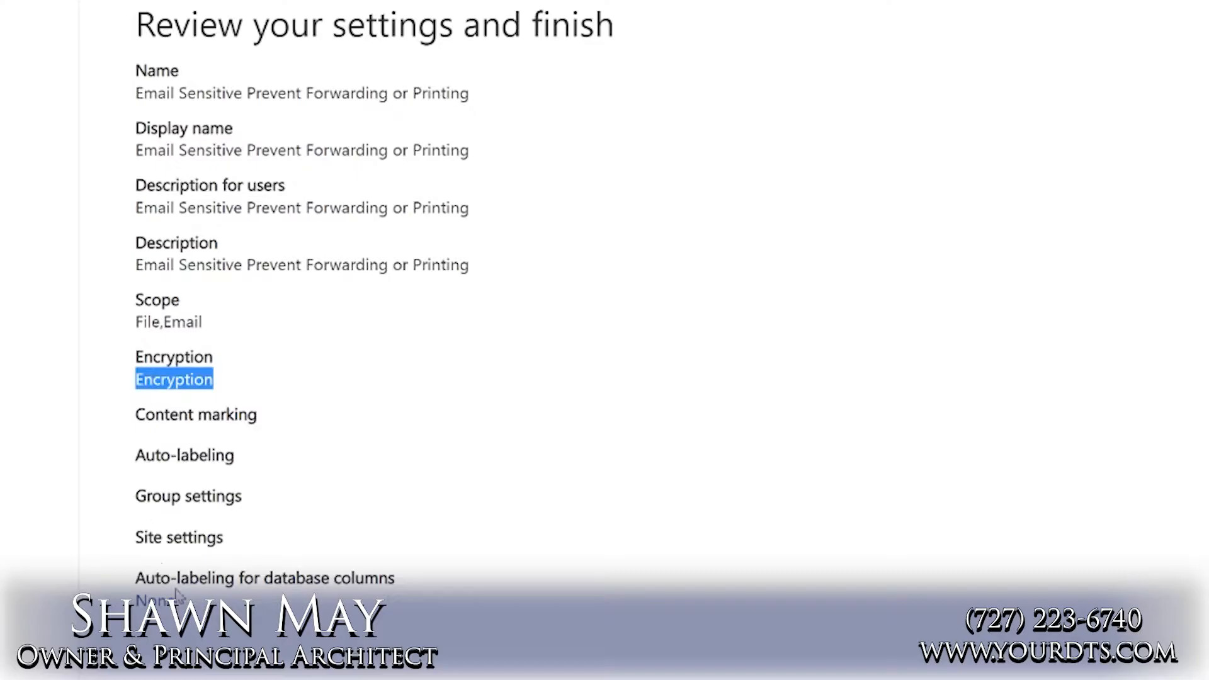
pyautogui.click(555, 643)
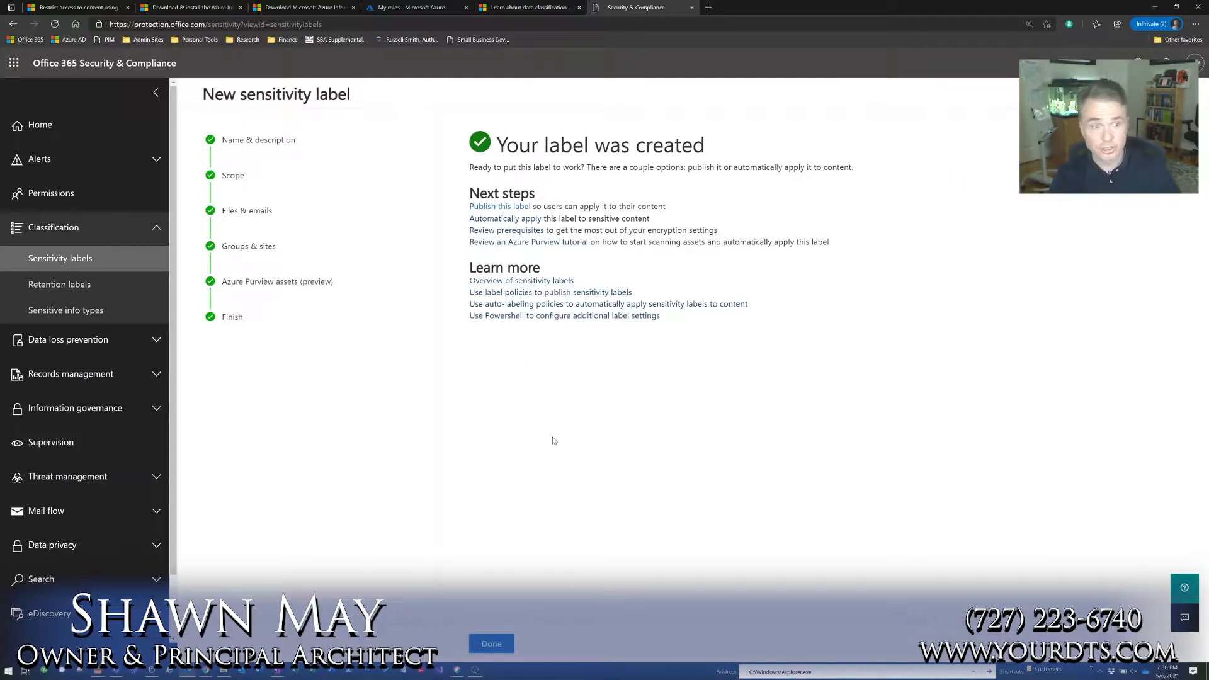
pyautogui.click(491, 644)
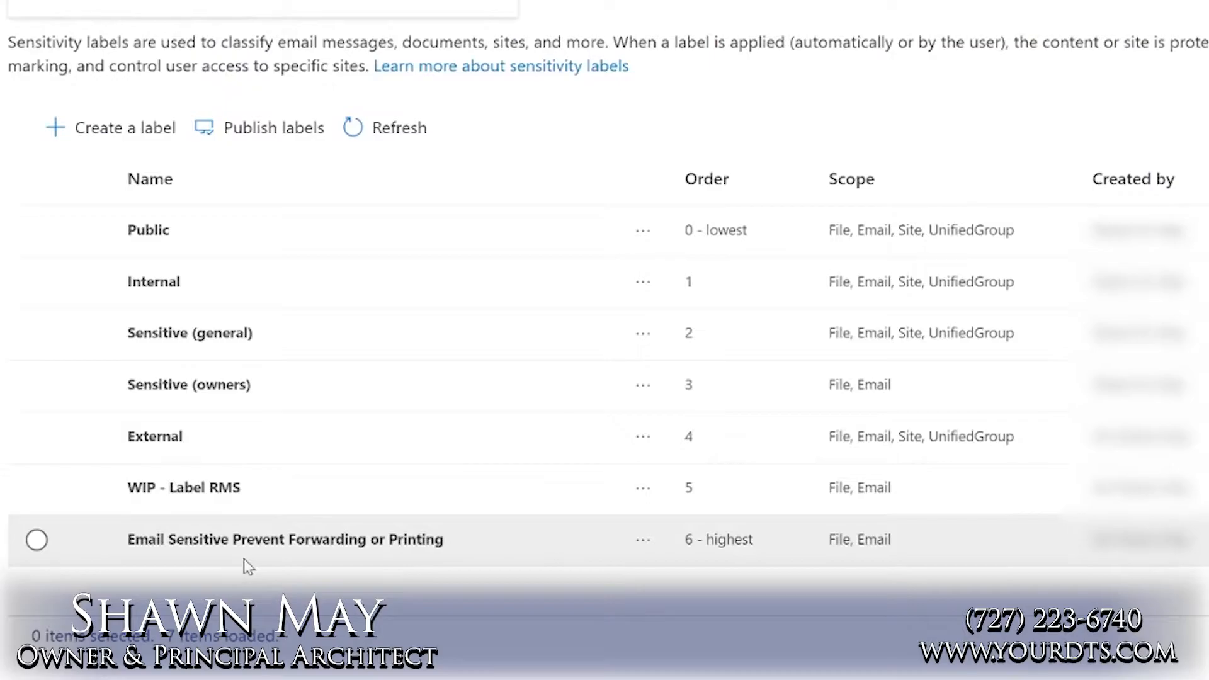
# Start publishing the Email Sensitive Prevent Forwarding or Printing label in a new policy, keeping the default policy settings
pyautogui.click(37, 540)
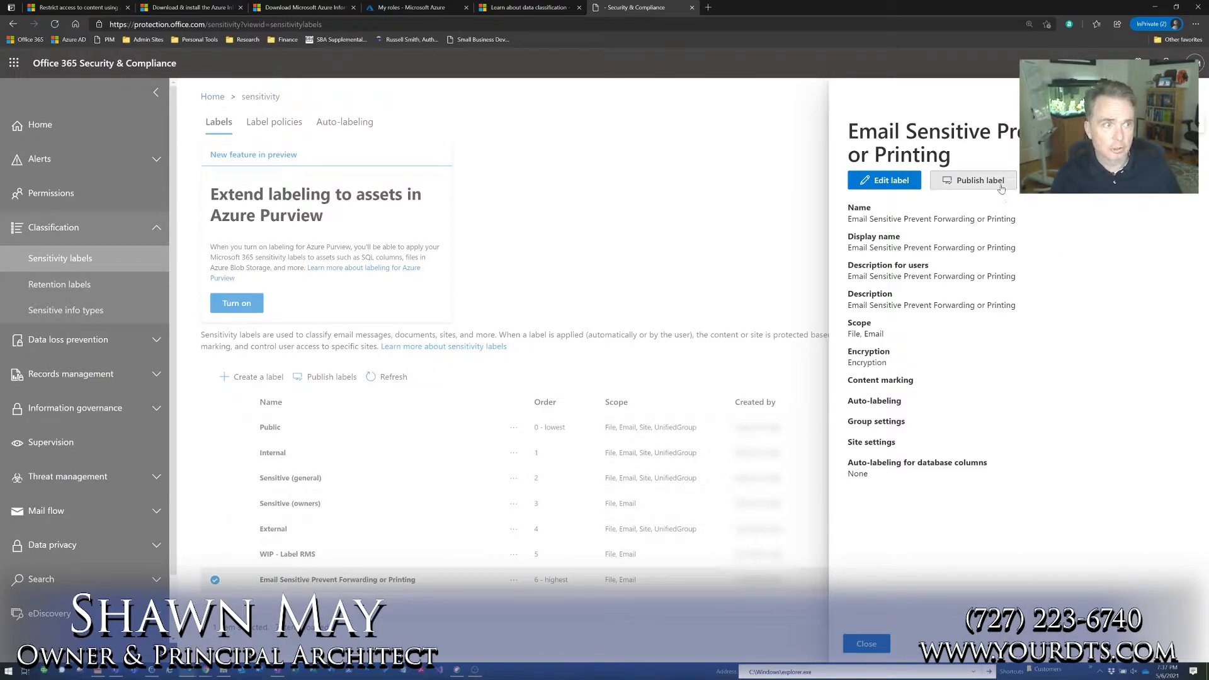
pyautogui.click(880, 644)
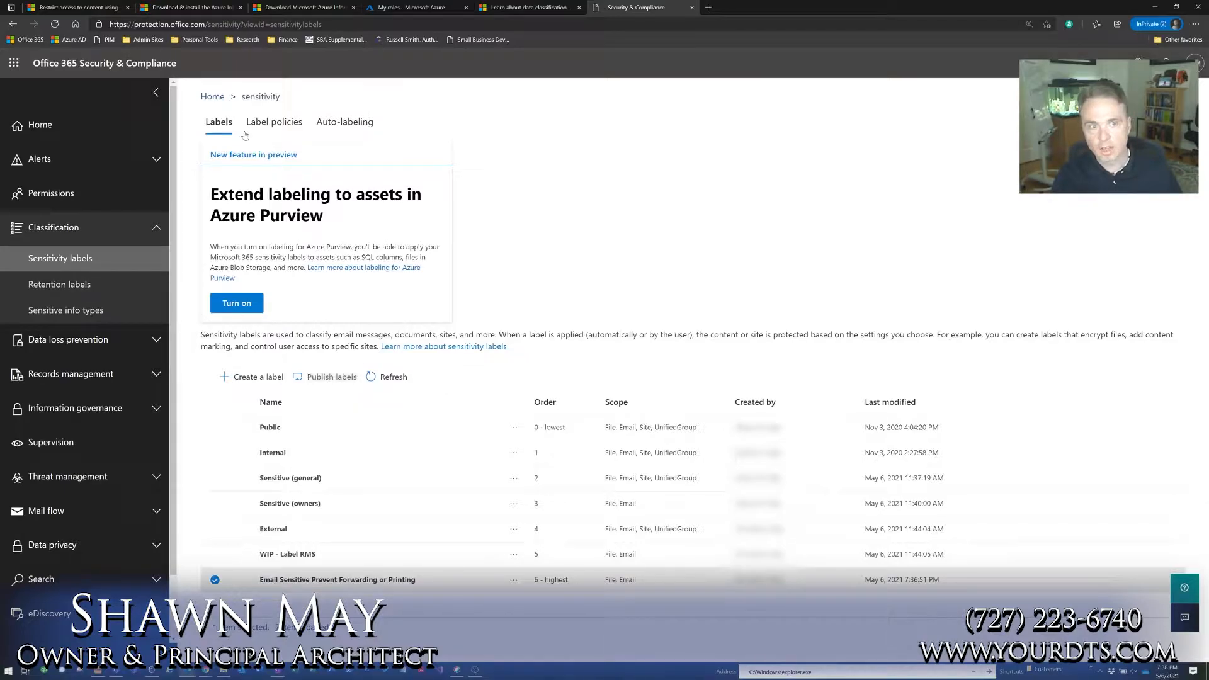
pyautogui.click(337, 379)
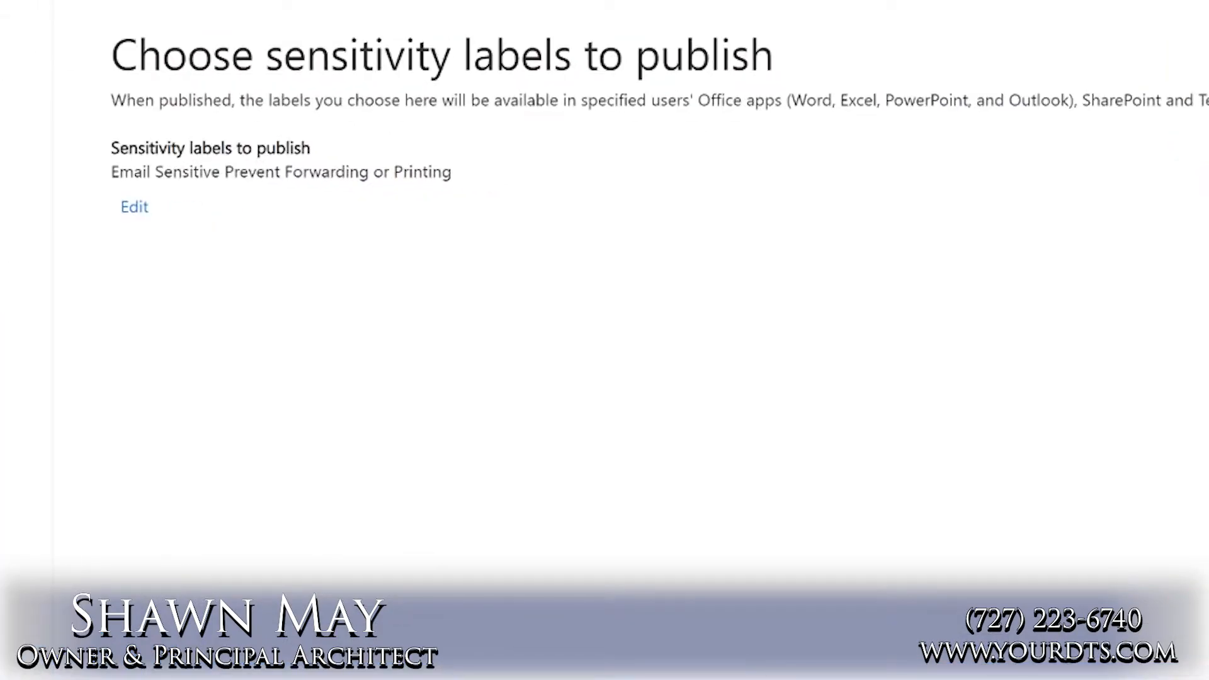
pyautogui.click(135, 207)
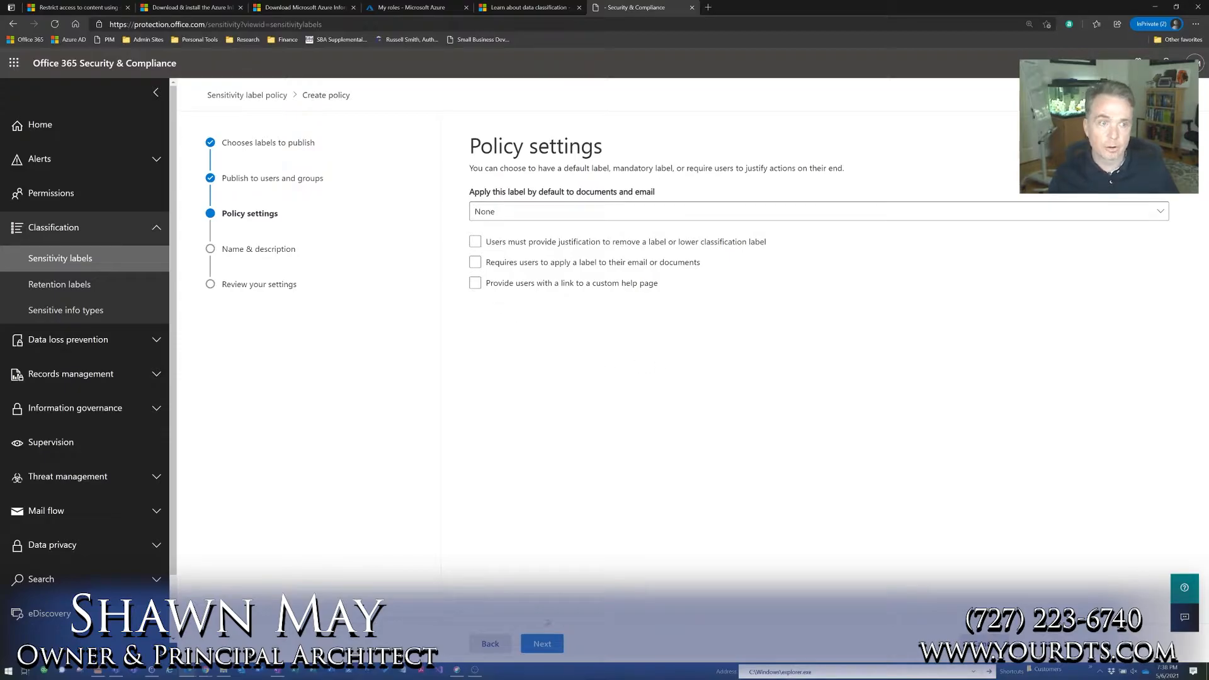
pyautogui.click(555, 637)
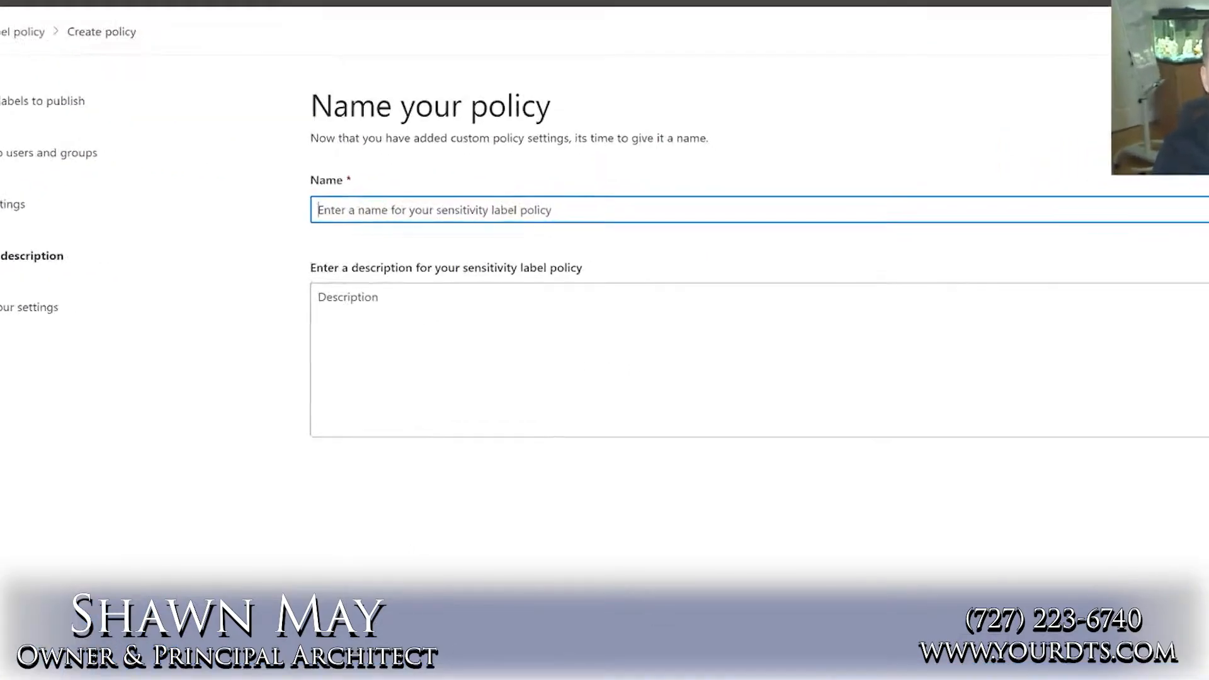
# Name the policy "AIP - Email Labels", use the same text as its description, and submit it
pyautogui.write('AIP')
pyautogui.write('- Email Labels')
pyautogui.press('Tab')
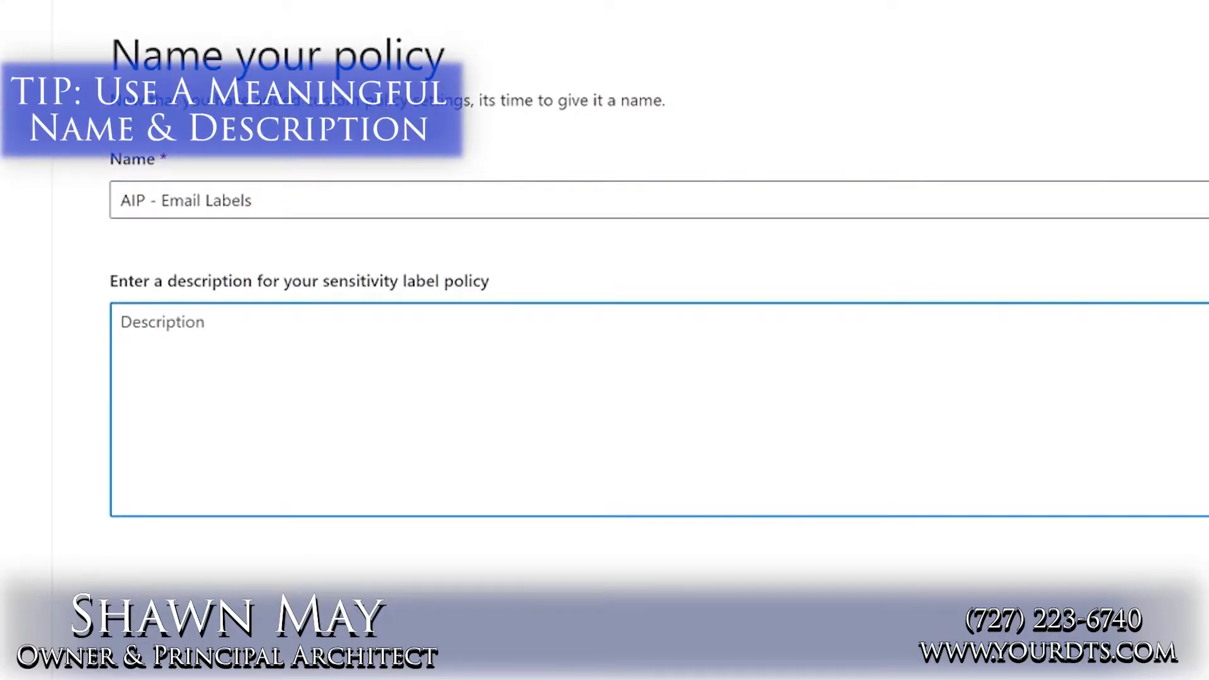
pyautogui.moveTo(254, 201); pyautogui.dragTo(84, 217)
pyautogui.click(555, 644)
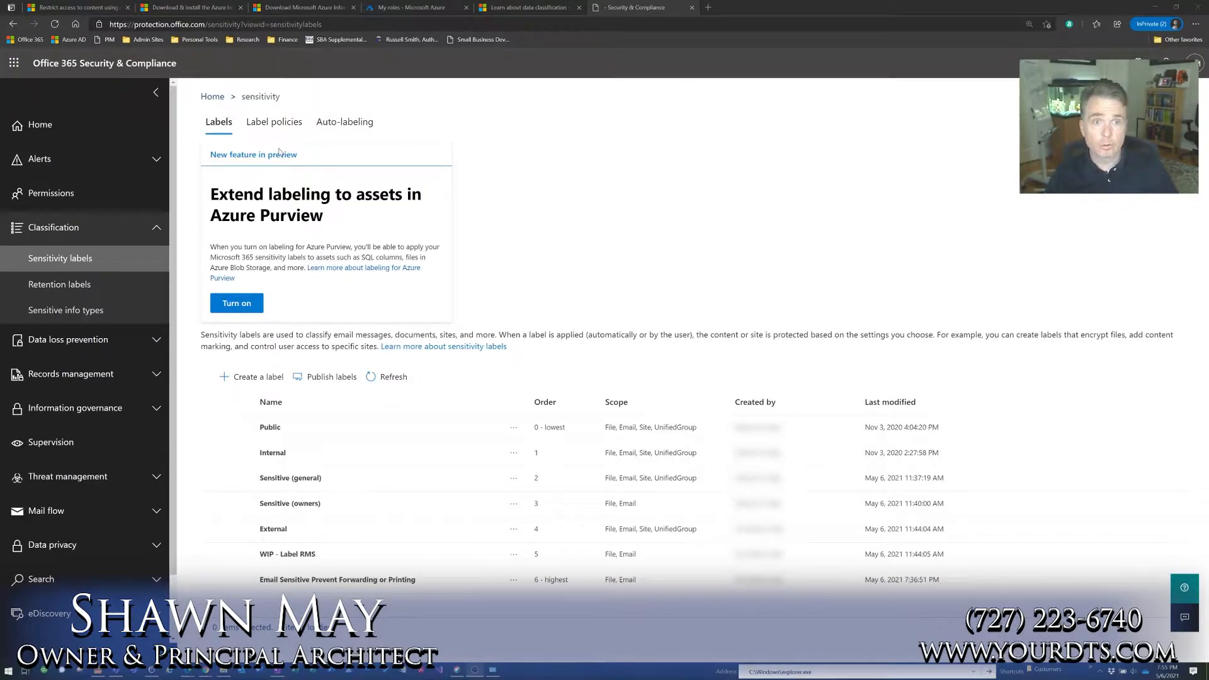
# Open the AIP - Email Labels policy from the label policies and check its published labels and audience
pyautogui.click(286, 128)
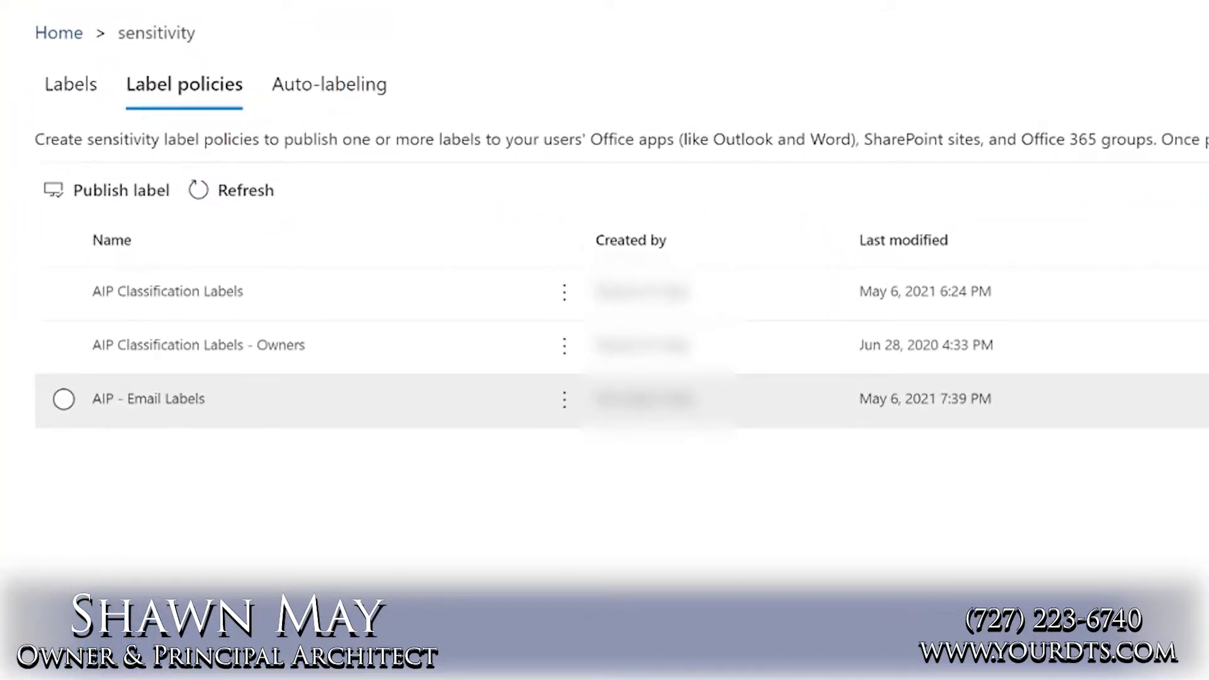
pyautogui.click(216, 407)
pyautogui.moveTo(216, 408); pyautogui.dragTo(103, 418)
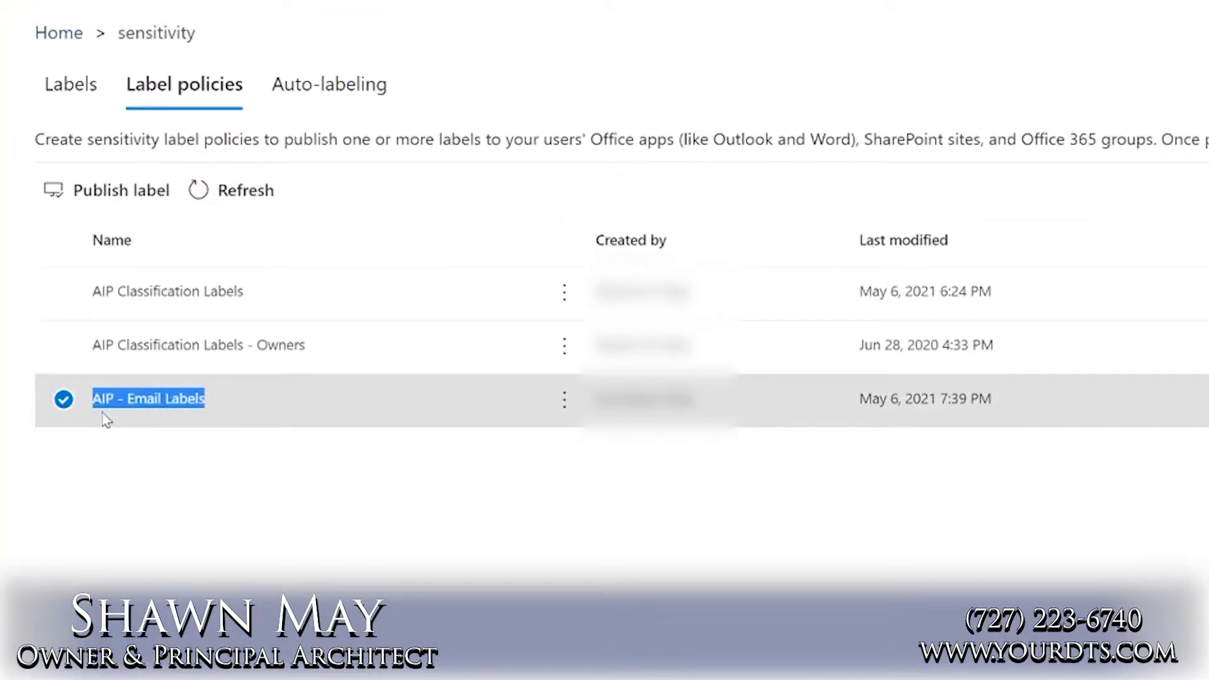
pyautogui.click(210, 405)
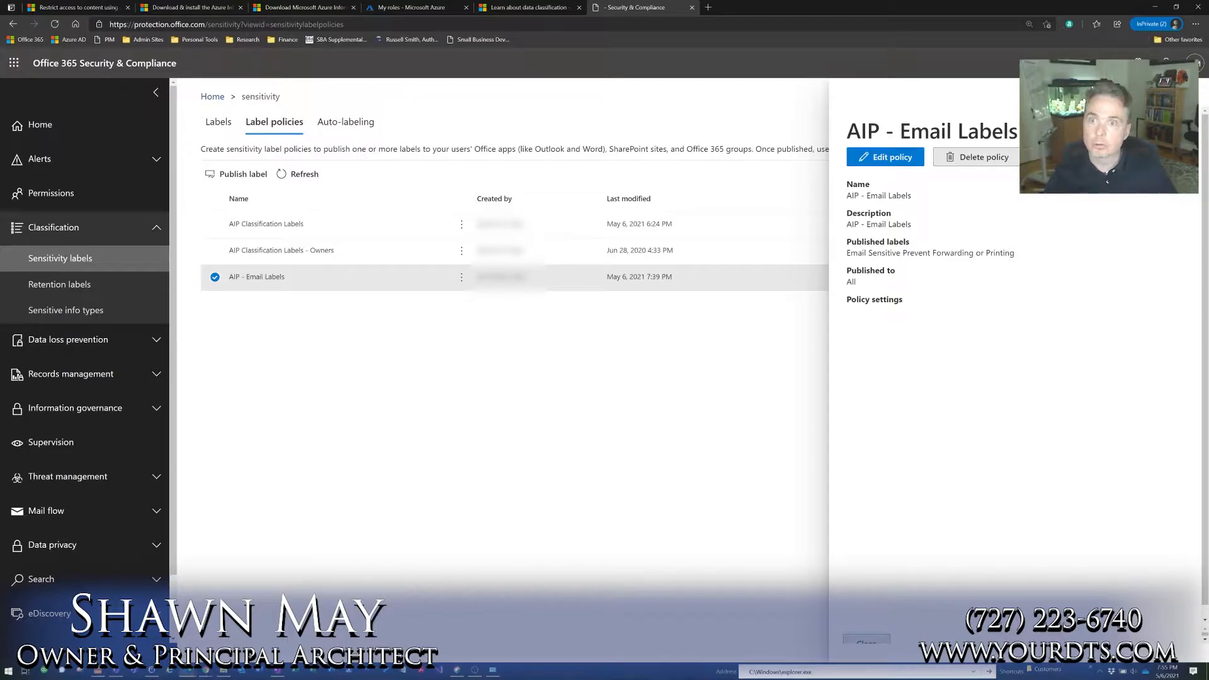
pyautogui.click(1182, 96)
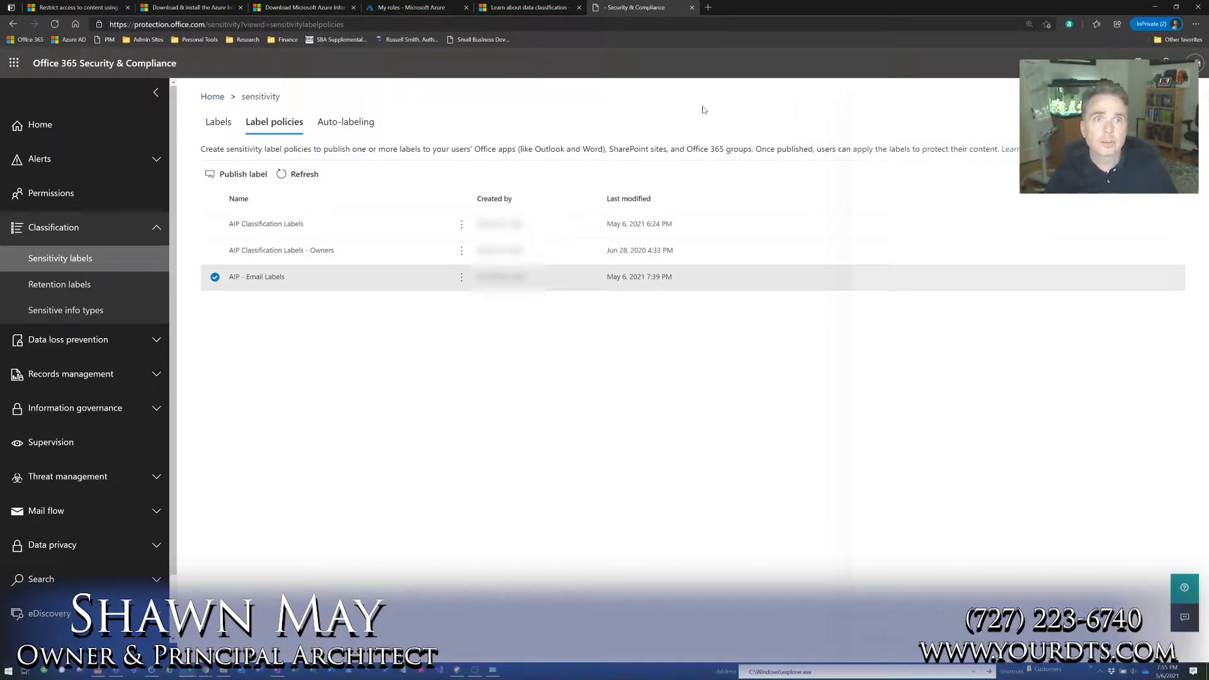
# Examine the installer files offered on the Microsoft Azure Information Protection download page
pyautogui.click(285, 10)
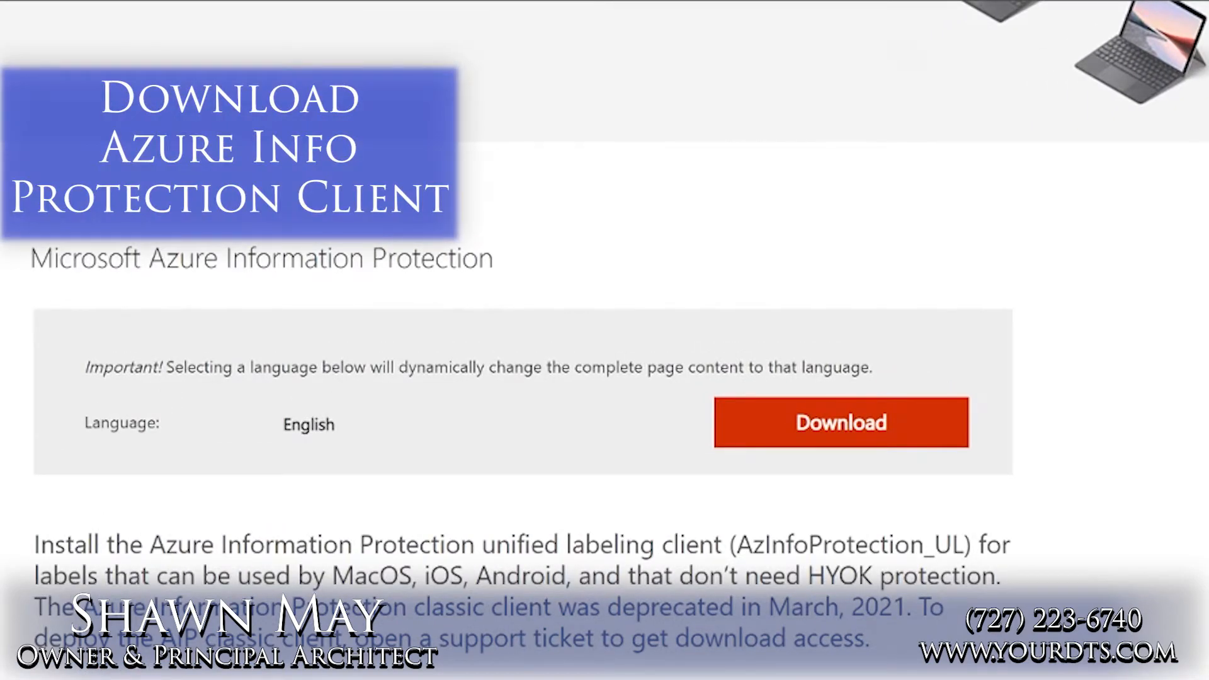
pyautogui.scroll(-5, 197, 545)
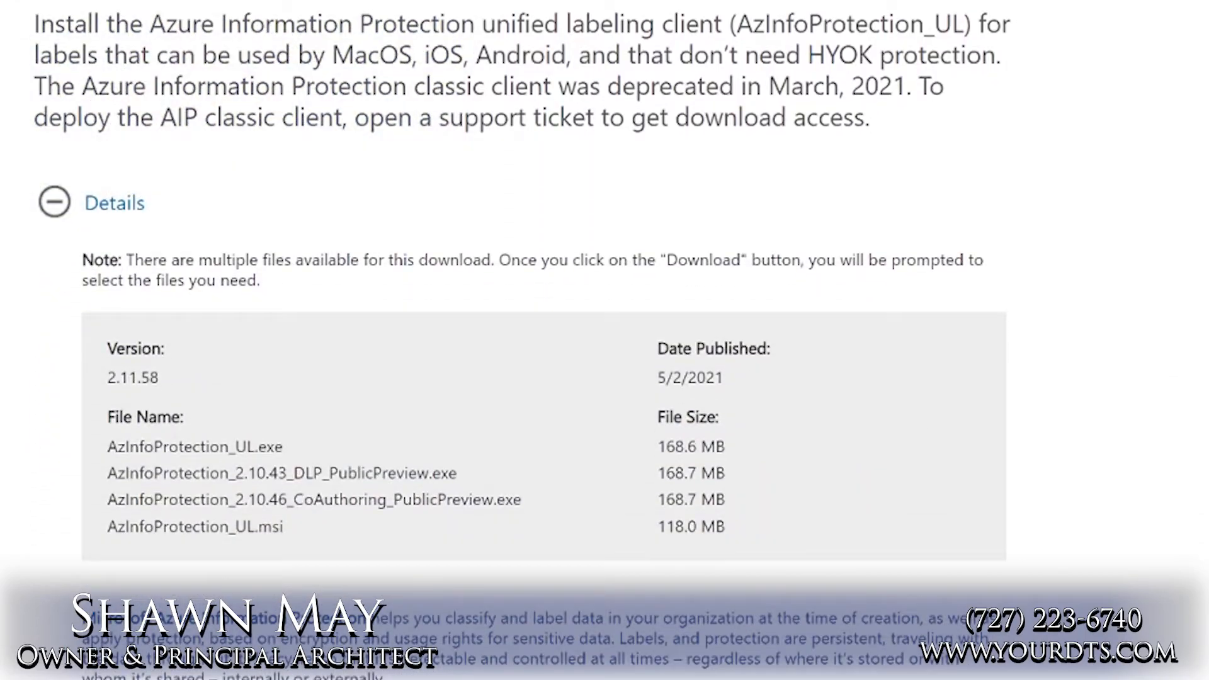
pyautogui.moveTo(107, 446); pyautogui.dragTo(326, 531)
pyautogui.click(326, 531)
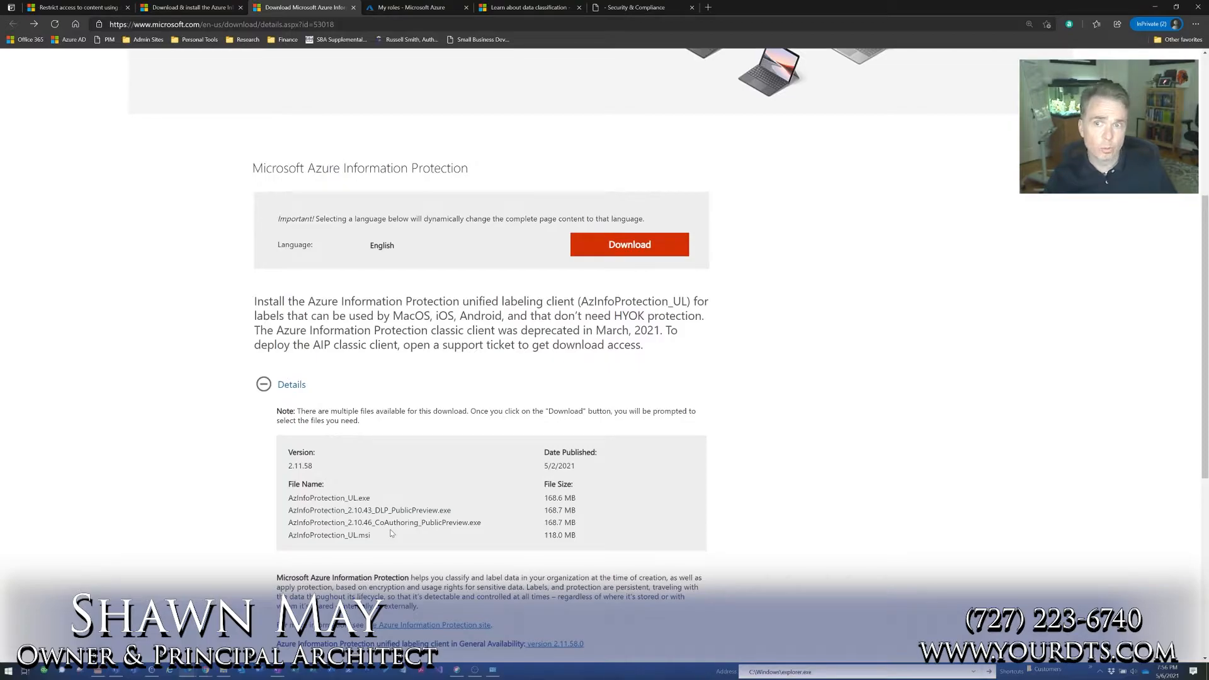
# Switch to the test email draft in Outlook and apply the Email Sensitive Prevent Forwarding or Printing sensitivity label
pyautogui.click(480, 672)
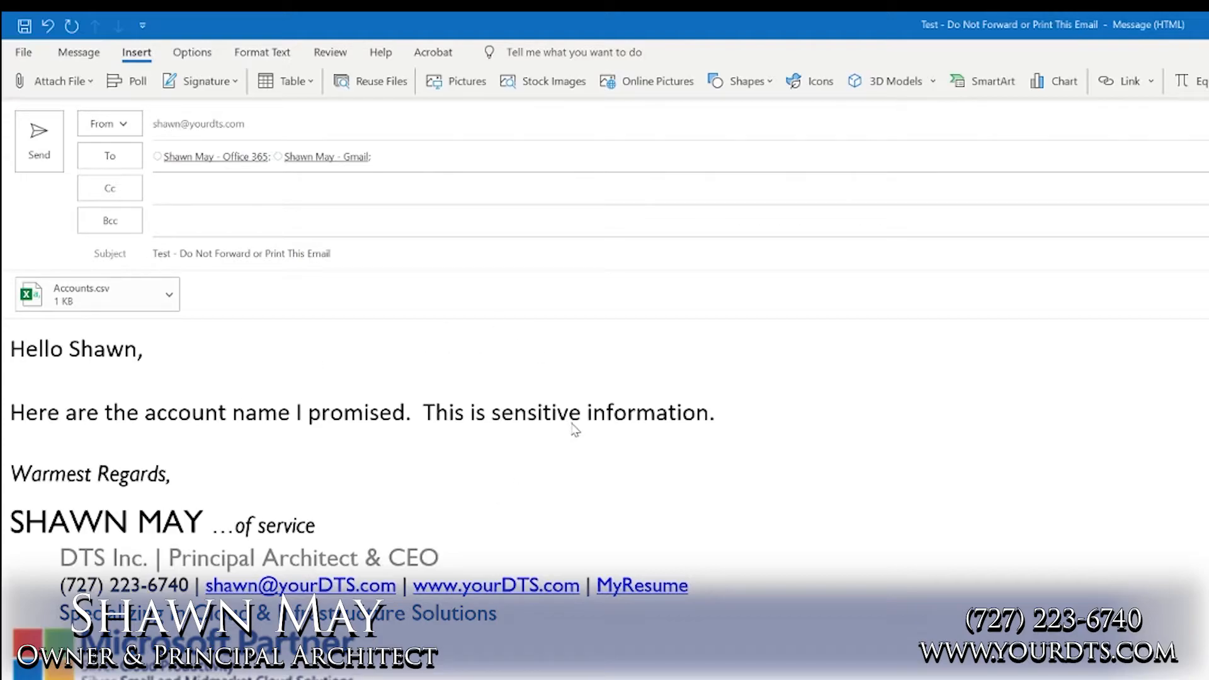
pyautogui.click(79, 52)
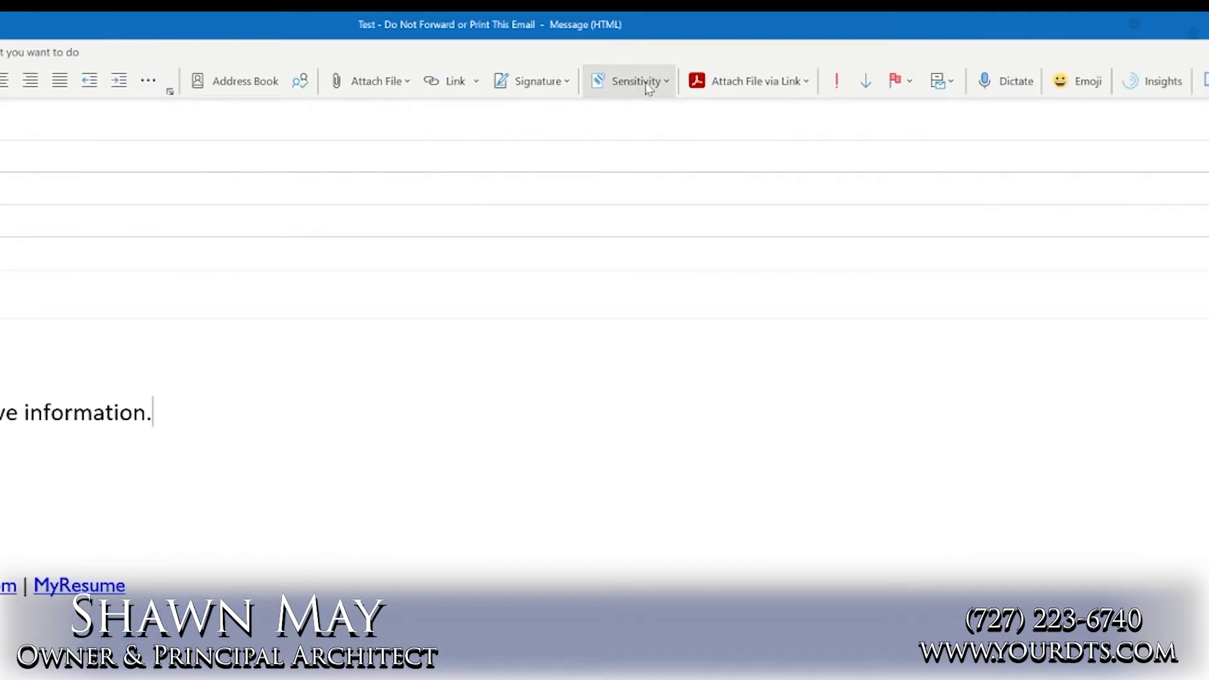
pyautogui.click(646, 90)
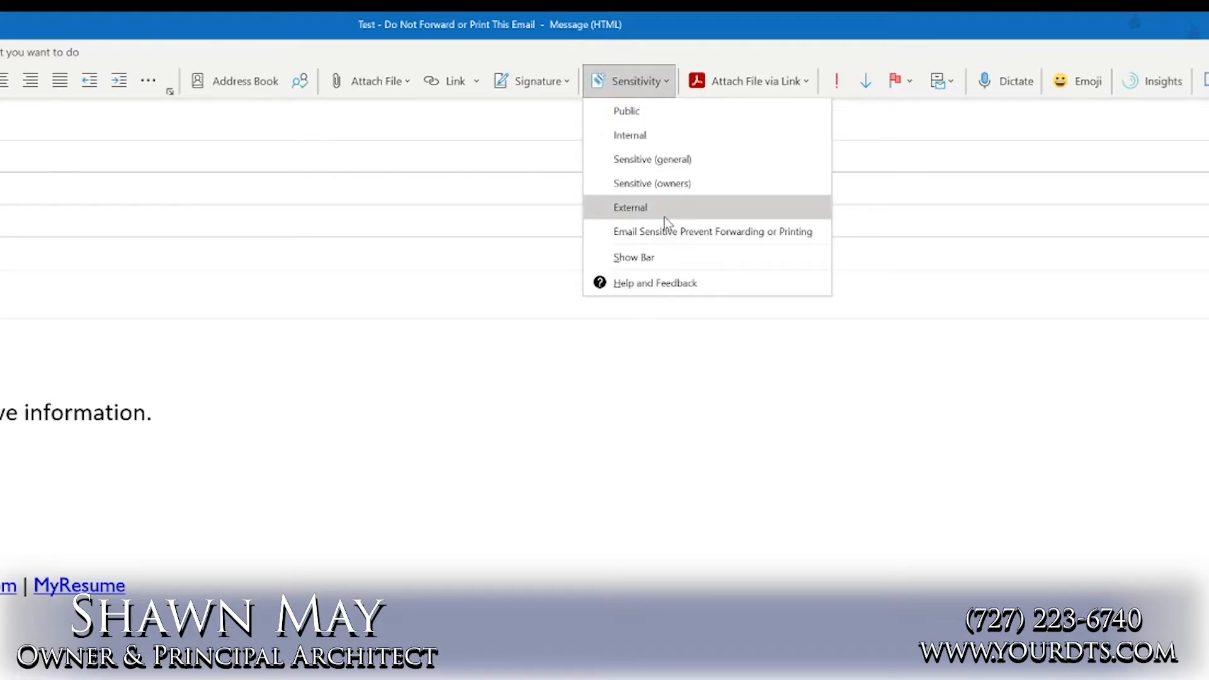
pyautogui.click(667, 232)
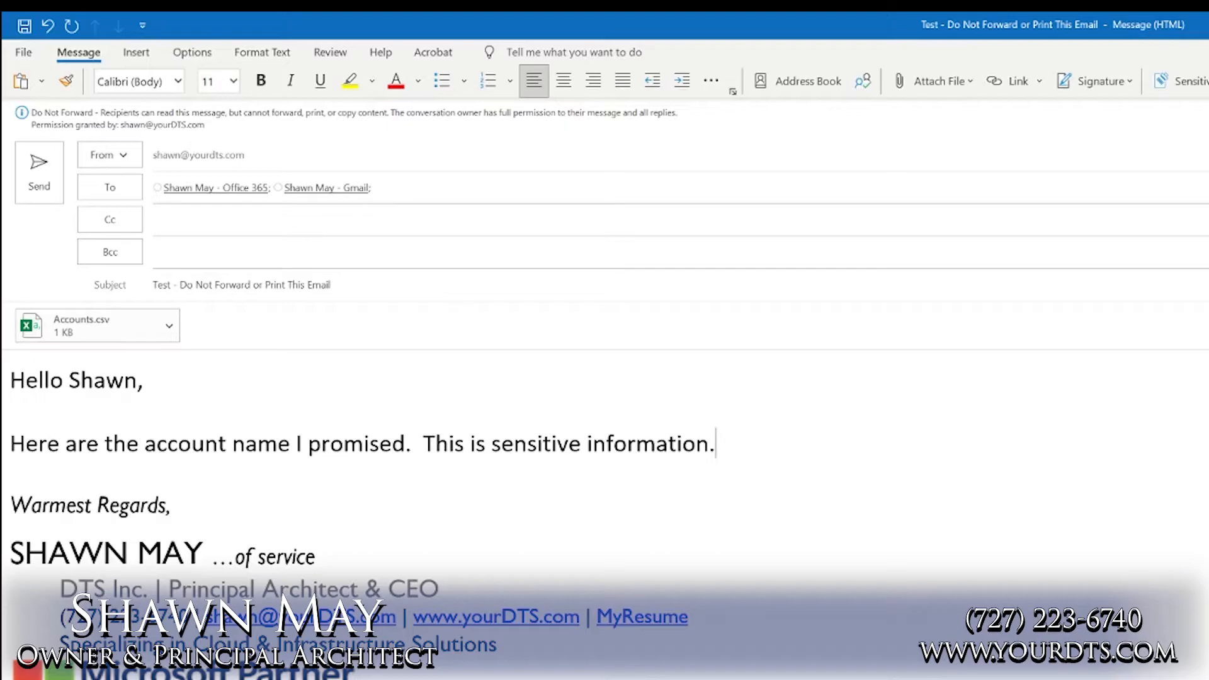
pyautogui.moveTo(235, 188)
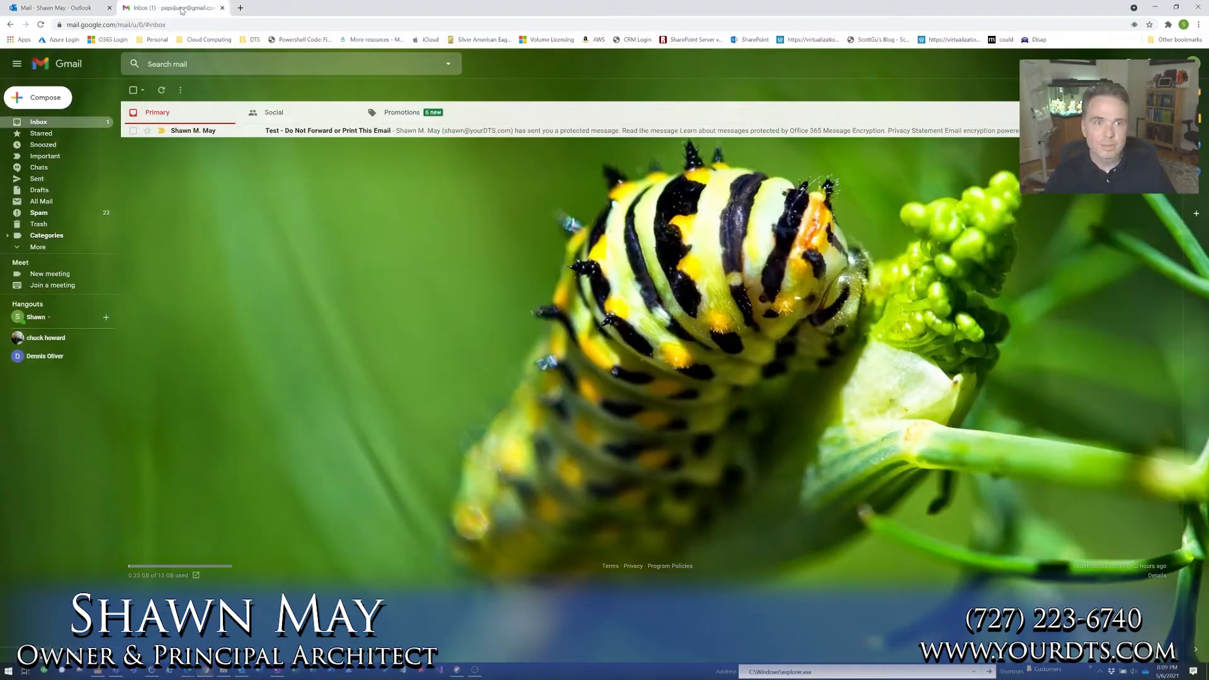
# Switch to Gmail, open the protected message "Test - Do Not Forward or Print This Email", and request a one-time passcode to read it
pyautogui.click(189, 126)
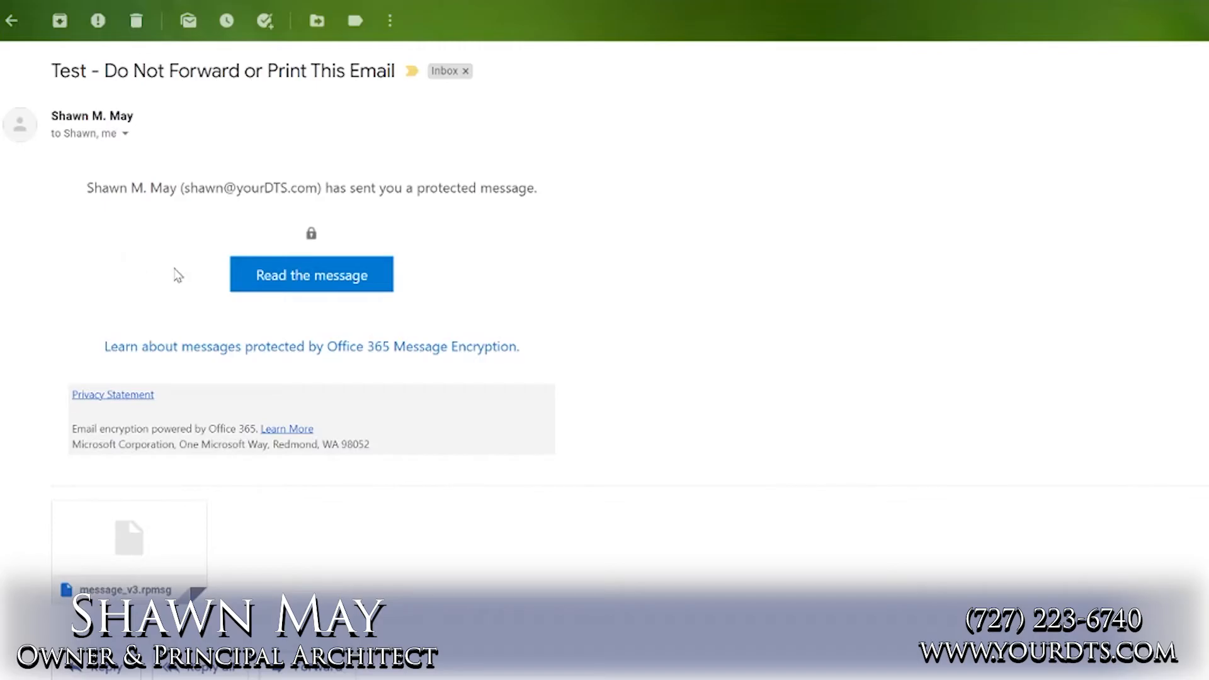
pyautogui.click(310, 278)
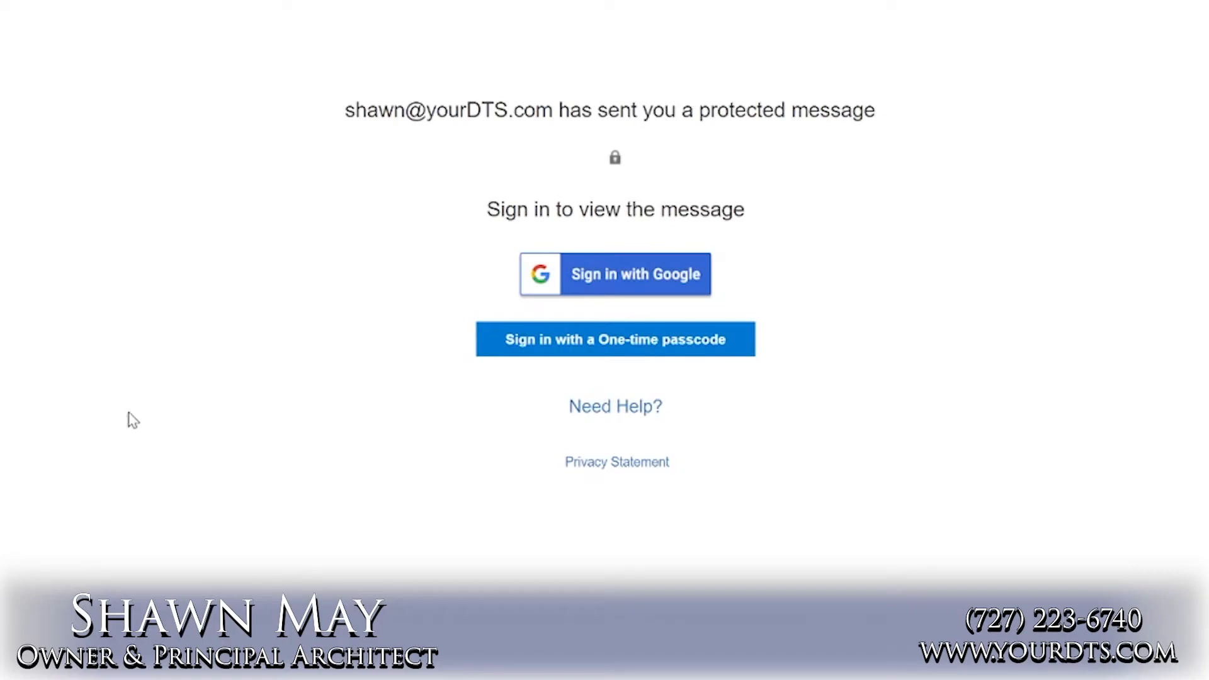
pyautogui.click(564, 351)
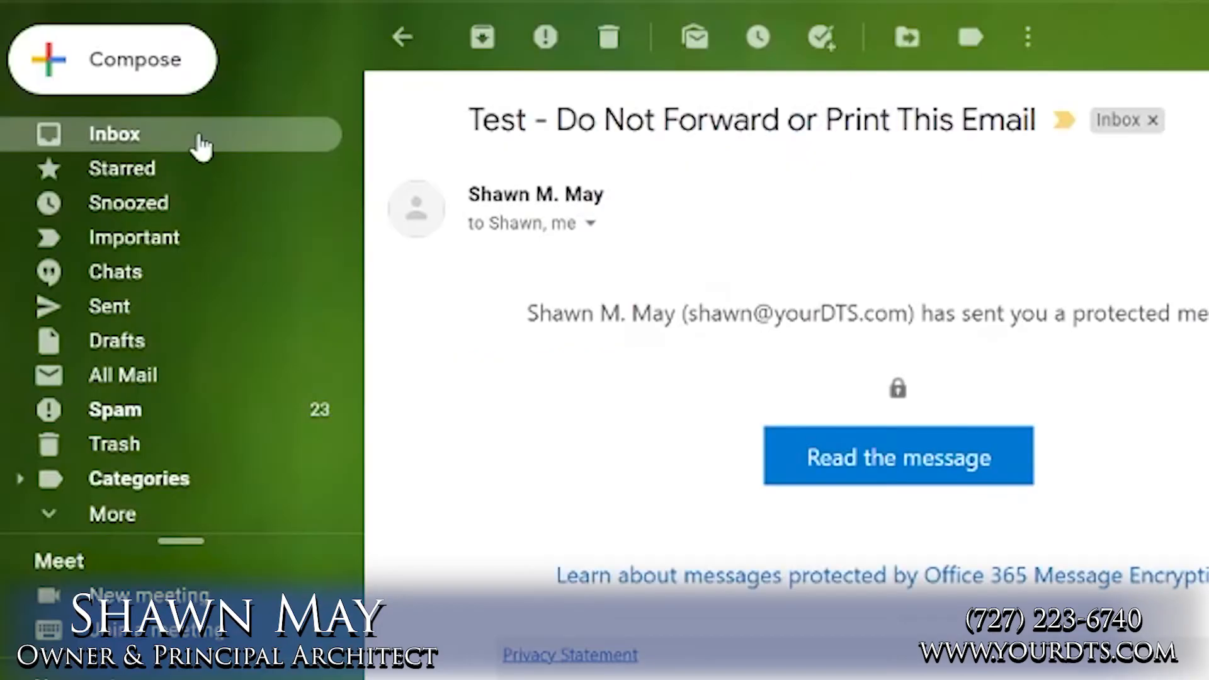
# Copy the one-time passcode from the Microsoft Office 365 Message Encryption email and submit it on the encrypted message's sign-in page
pyautogui.click(200, 134)
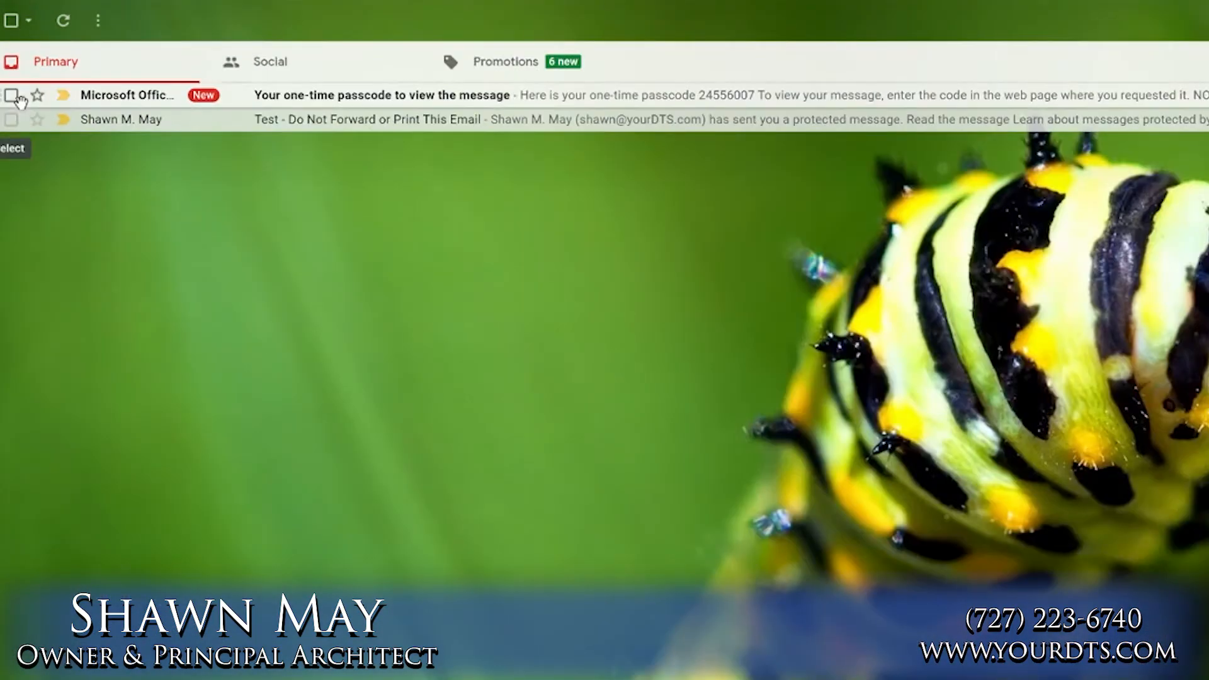
pyautogui.click(108, 96)
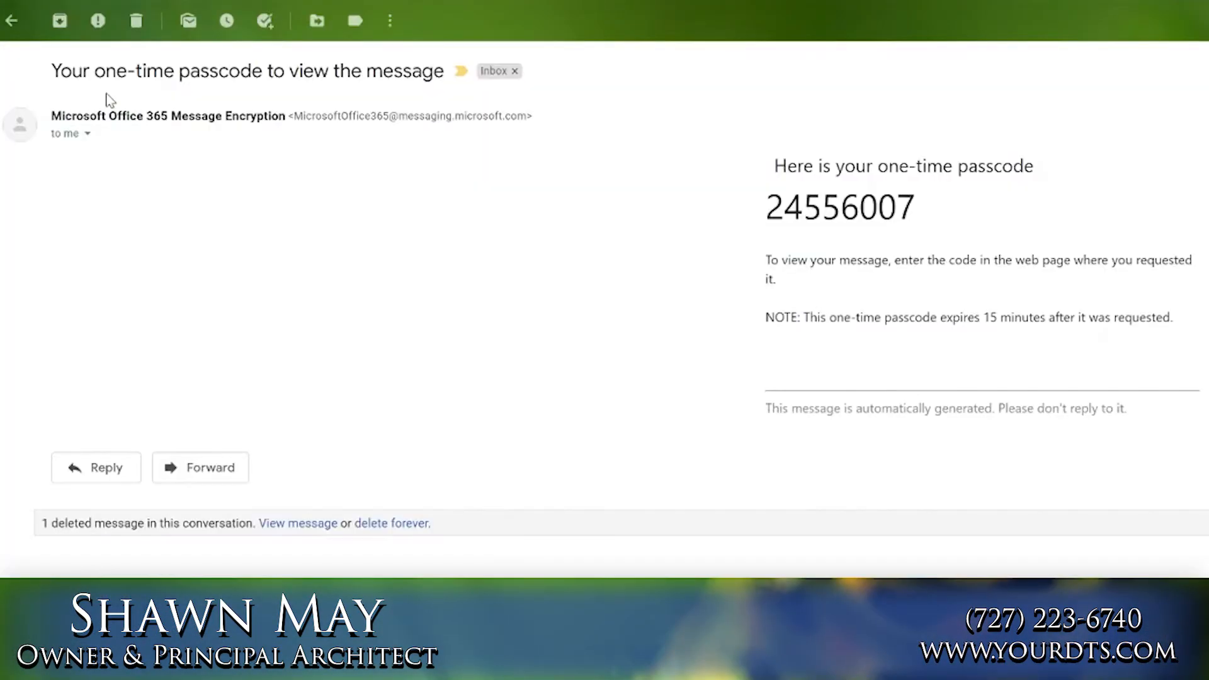
pyautogui.doubleClick(841, 207)
pyautogui.hotkey('ctrl', 'c')
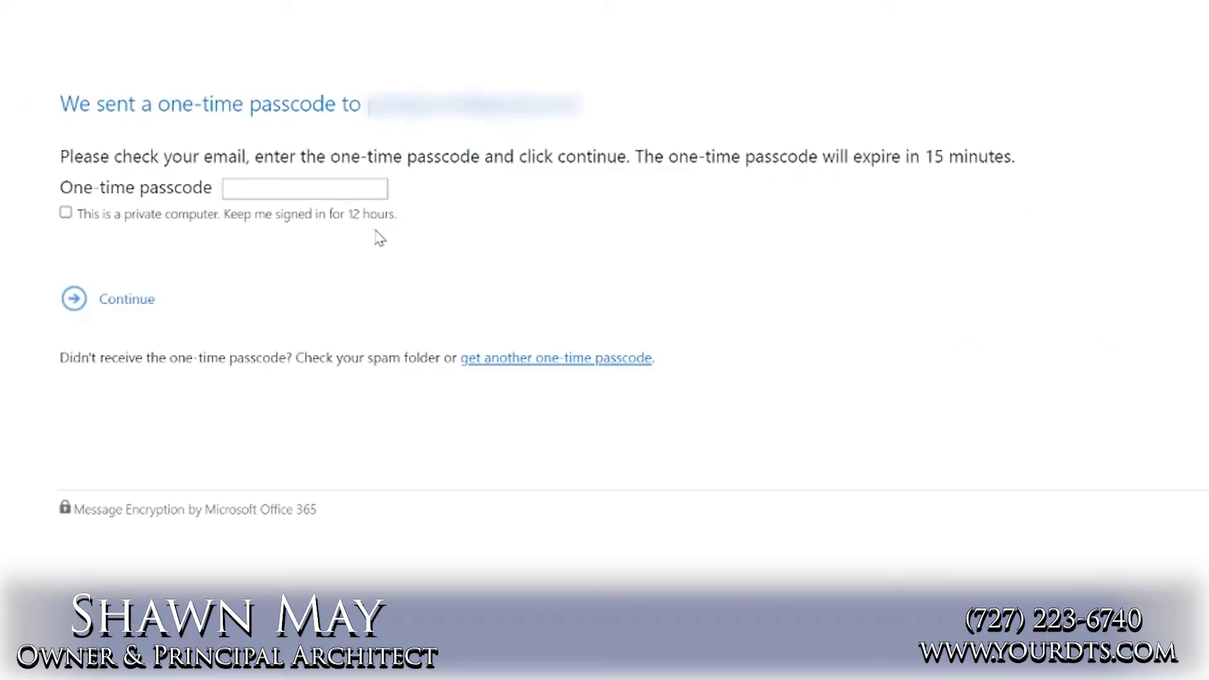
pyautogui.click(302, 189)
pyautogui.hotkey('ctrl', 'v')
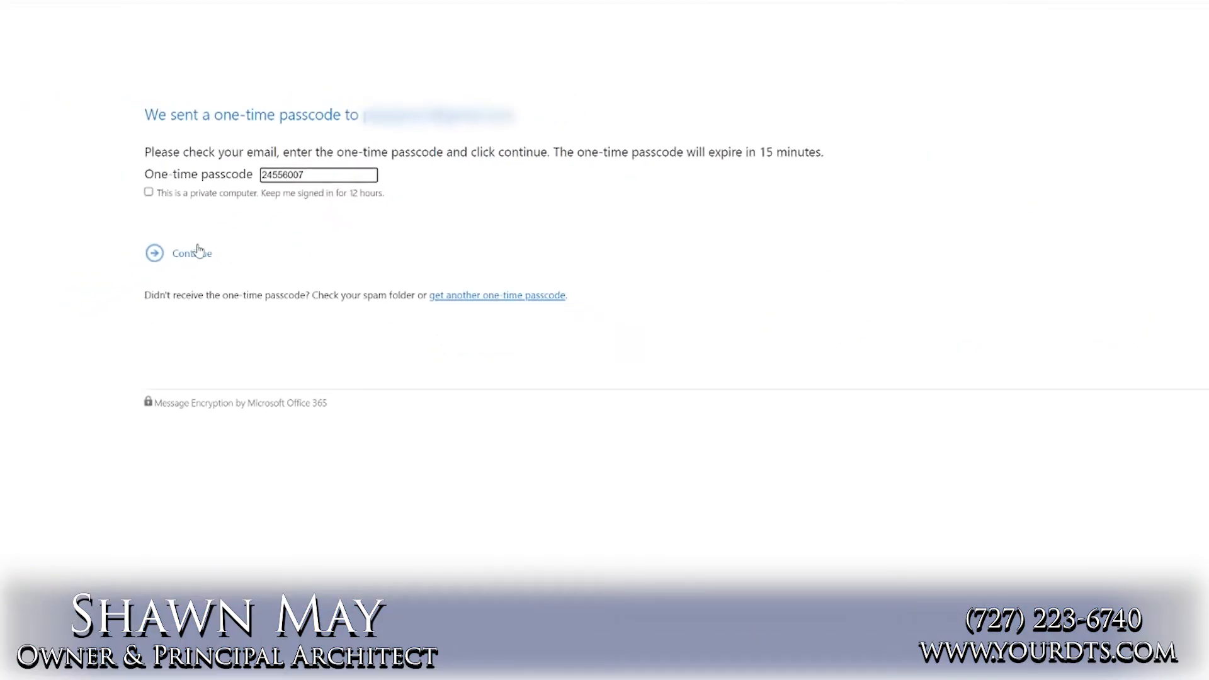
pyautogui.click(123, 300)
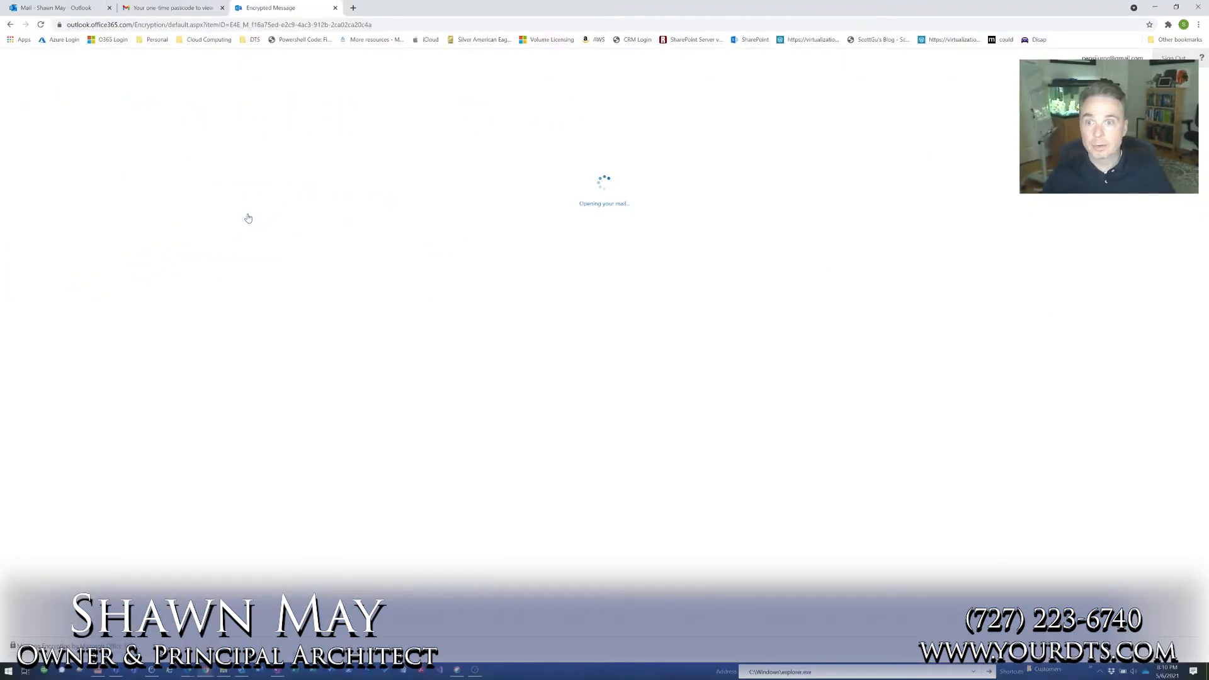